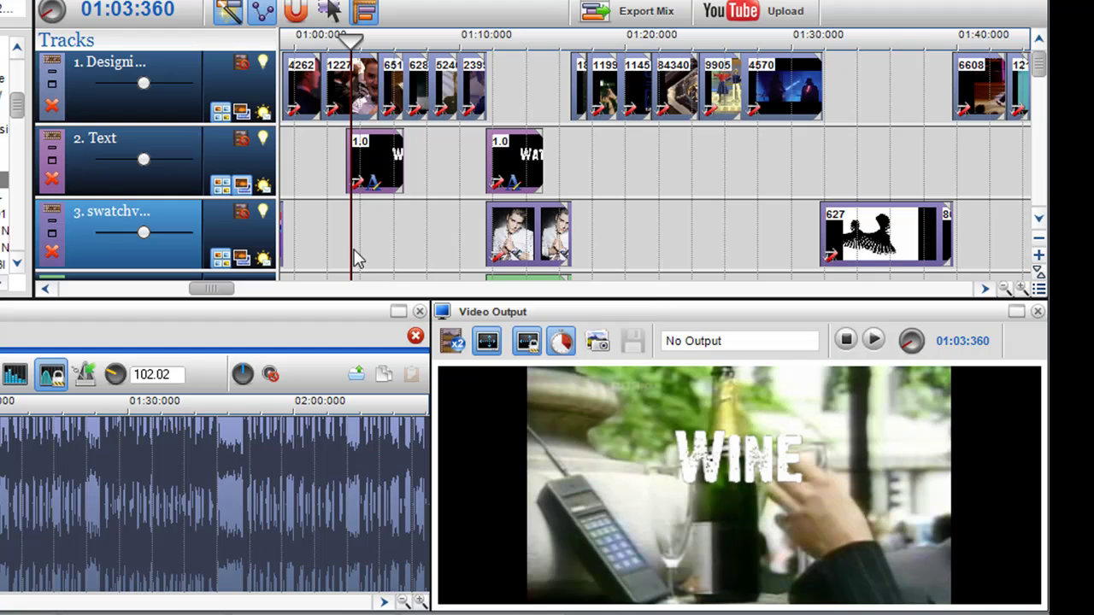
Drag the WINE title's fade-in out to about 00:01:152, check its text settings, and preview the fade.
mouse_move(350, 242)
left_mouse_down()
mouse_move(334, 240)
mouse_move(507, 248)
mouse_move(341, 247)
left_mouse_up()
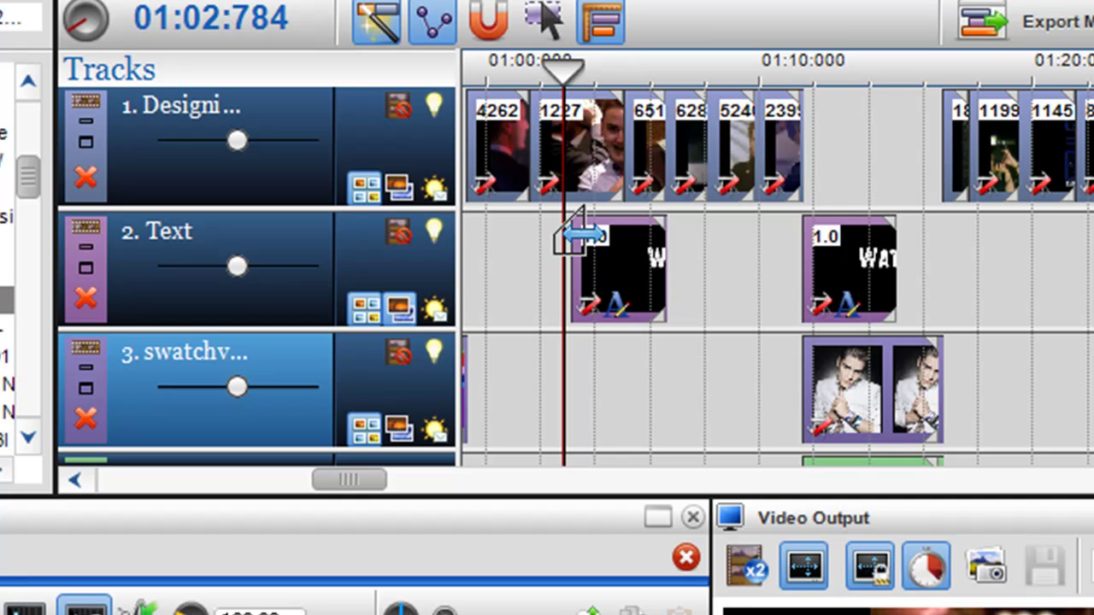
left_click_drag(581, 235, 636, 226)
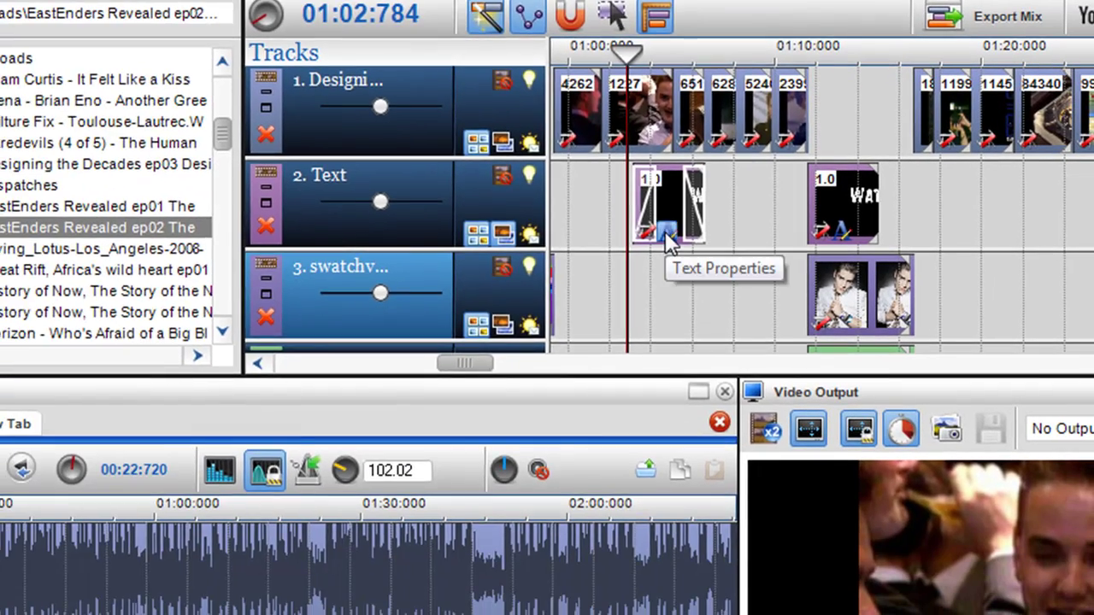
left_click(619, 308)
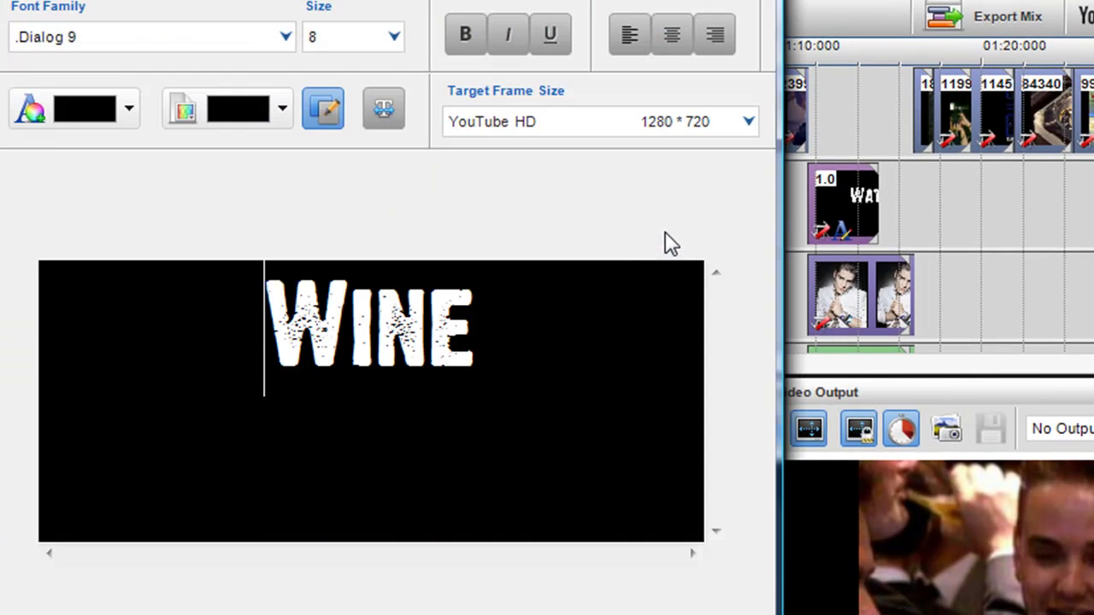
key("Escape")
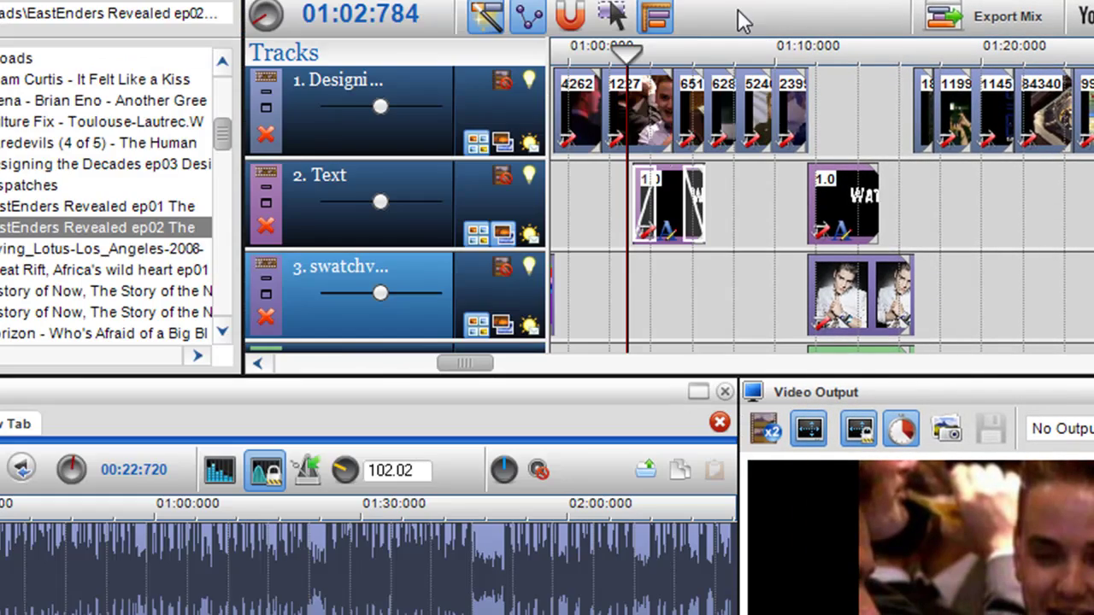
left_click_drag(627, 269, 647, 269)
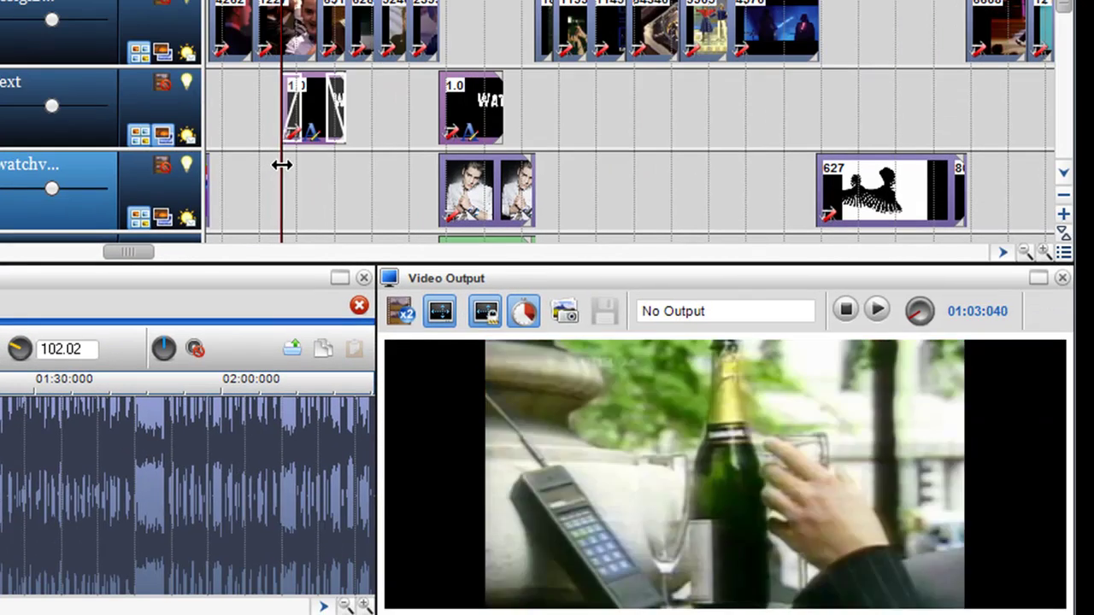
mouse_move(295, 166)
left_mouse_down()
mouse_move(351, 177)
mouse_move(283, 171)
left_mouse_up()
Apply Fade Type Slow to the WINE title segment, then rewind and play its fades.
scroll(360, 150, "up", 1)
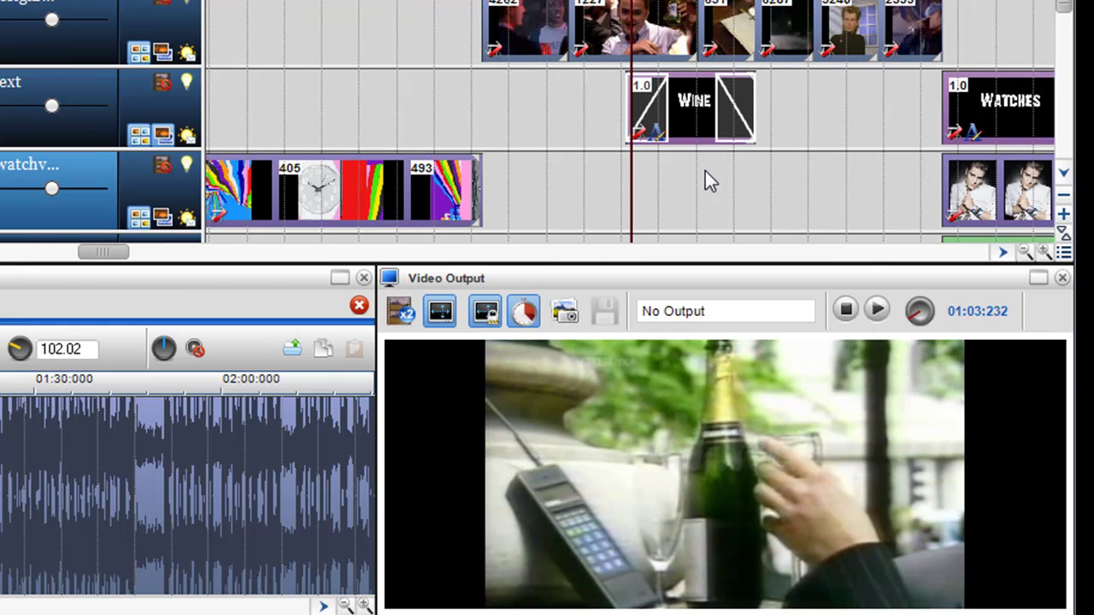
right_click(642, 100)
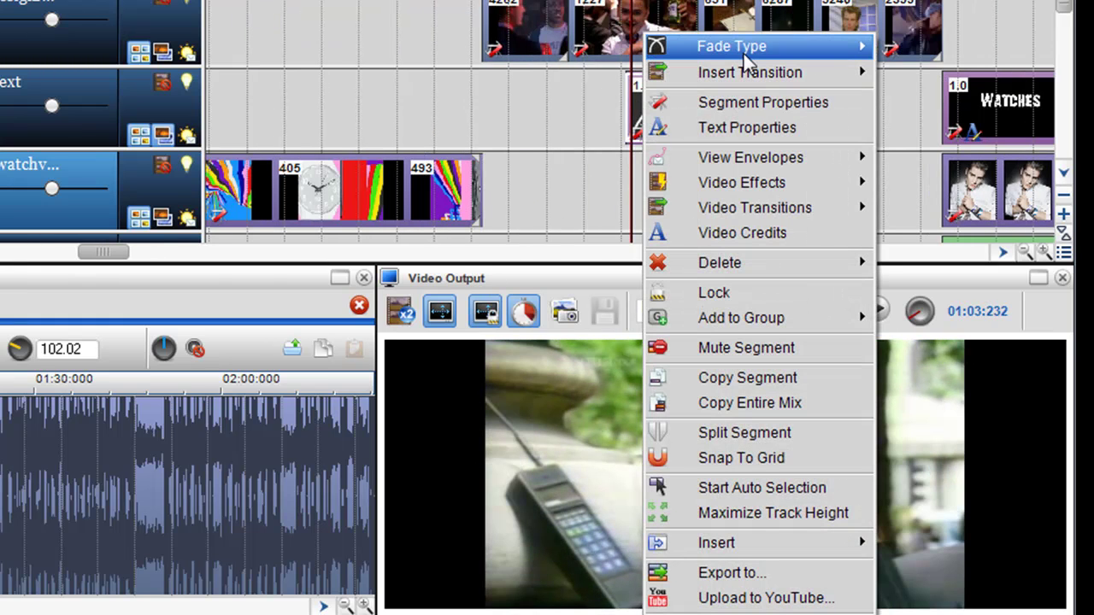
mouse_move(744, 54)
left_click(917, 78)
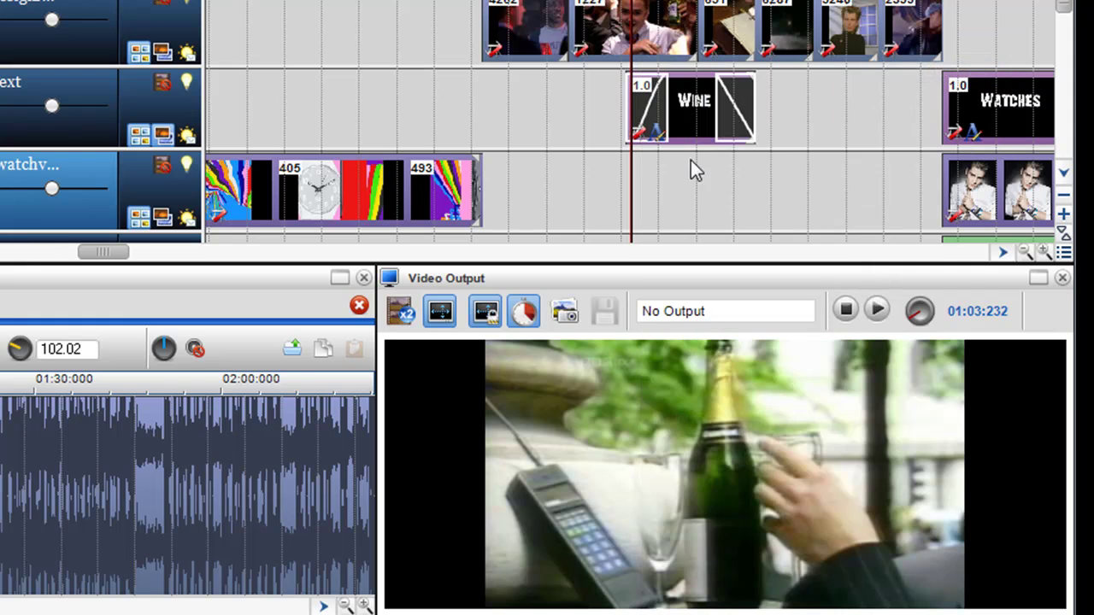
mouse_move(806, 71)
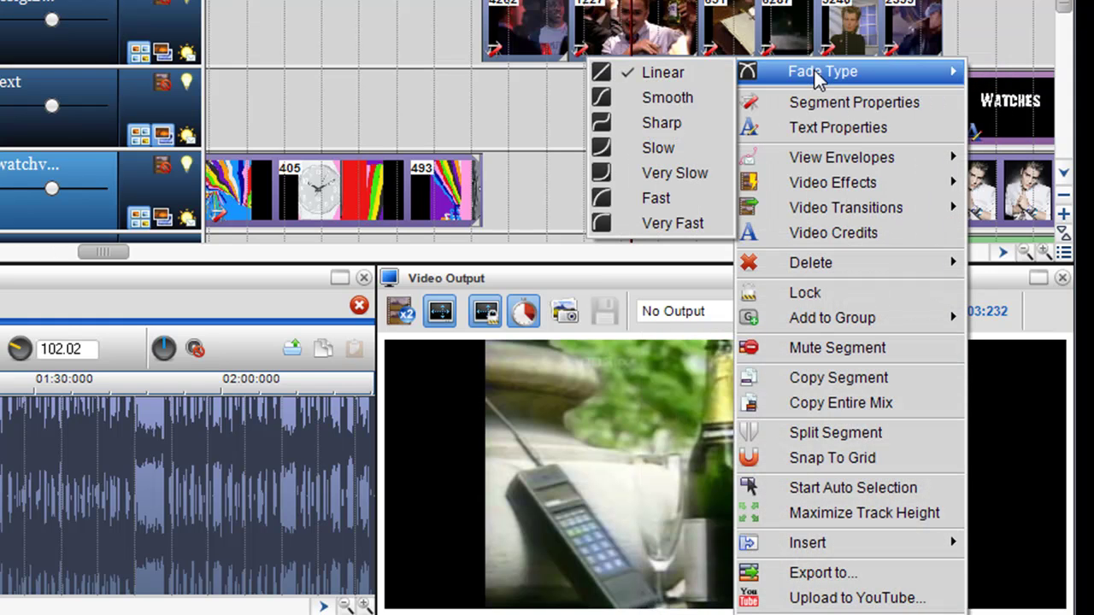
left_click(672, 150)
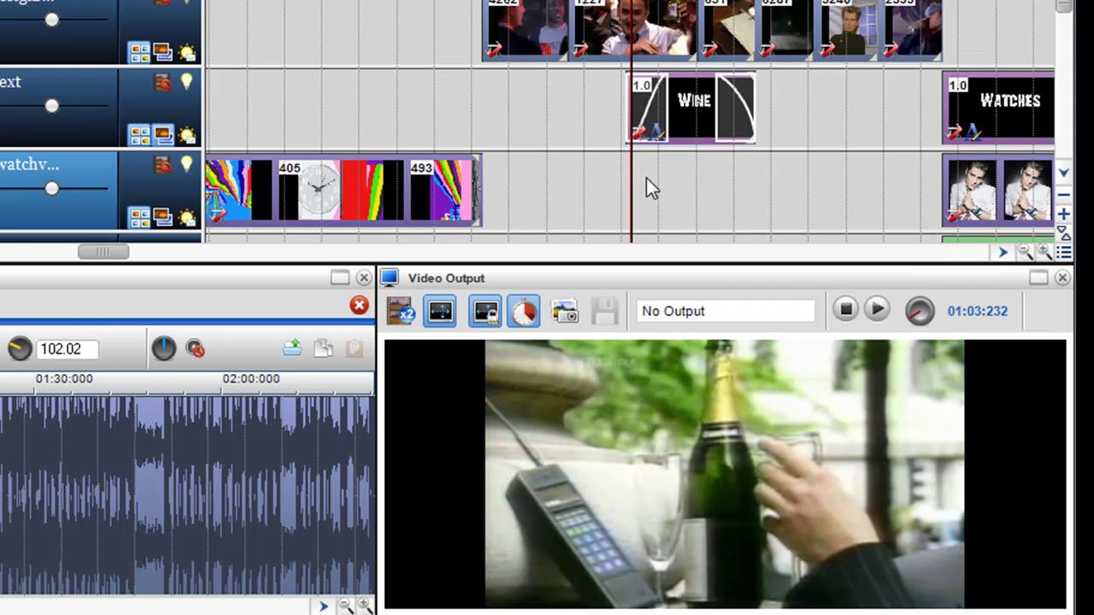
left_click_drag(630, 174, 622, 171)
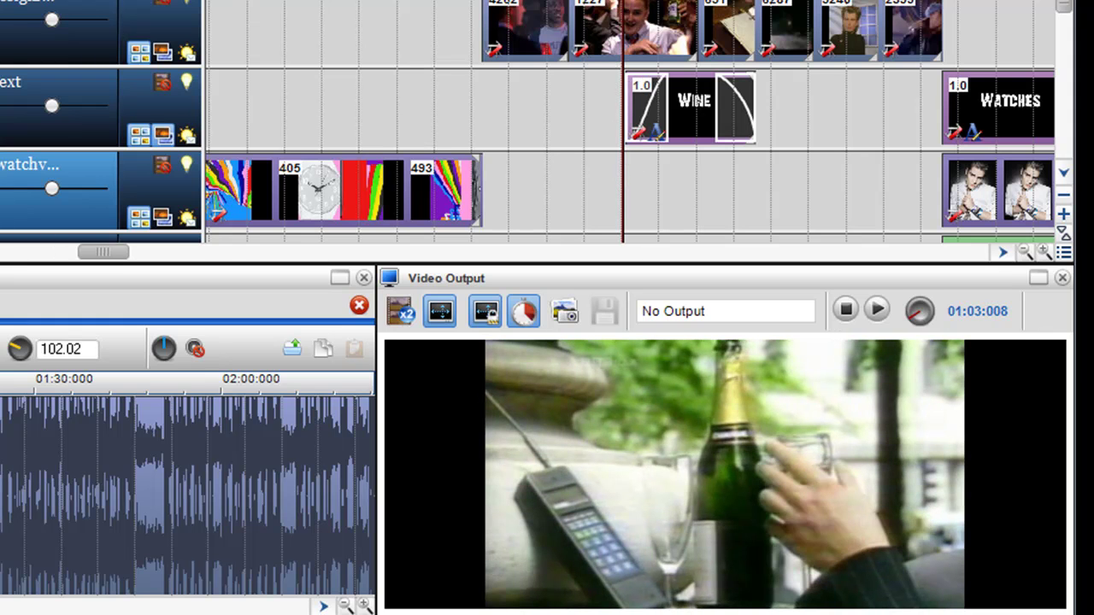
key("space")
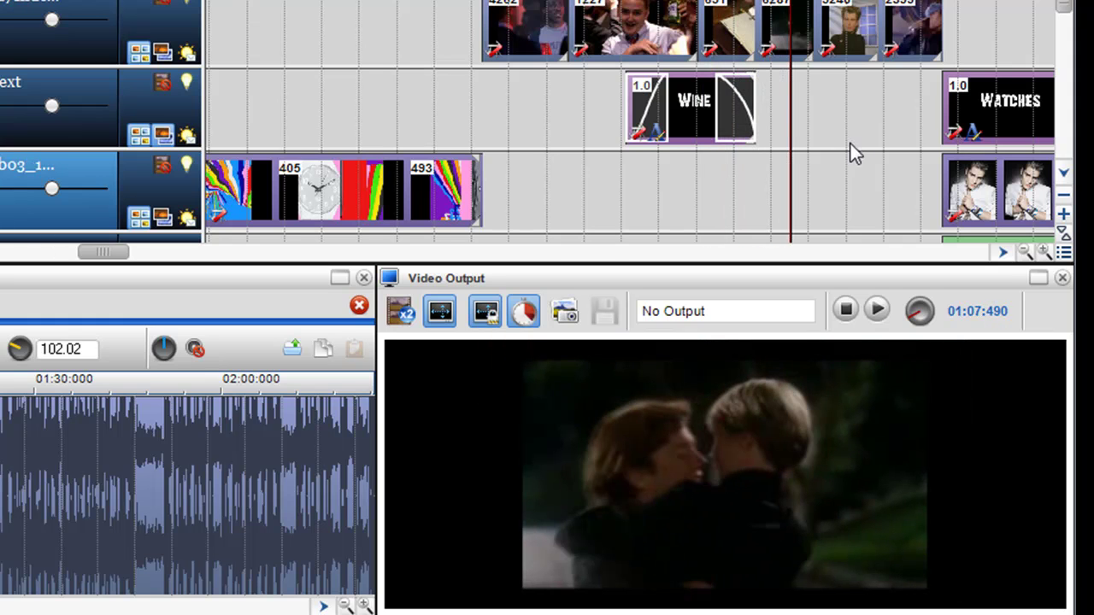
Scrub to the WATCHES title and give it a short fade-in of about 00:00:432.
scroll(859, 147, "down", 2)
left_click_drag(630, 178, 750, 184)
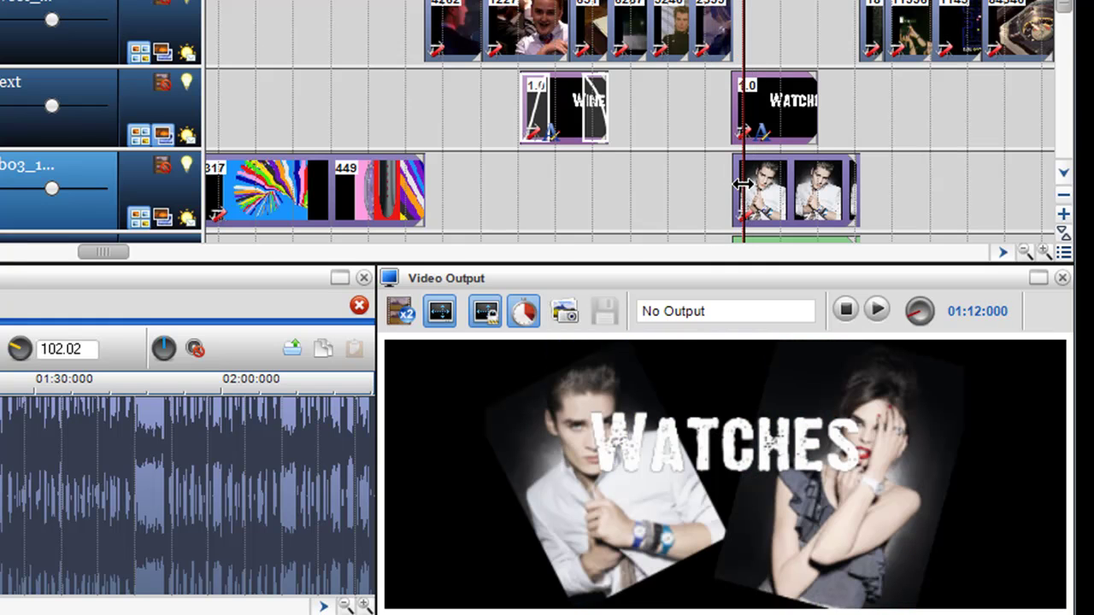
left_click_drag(735, 77, 863, 99)
left_click(717, 98)
scroll(882, 106, "down", 4)
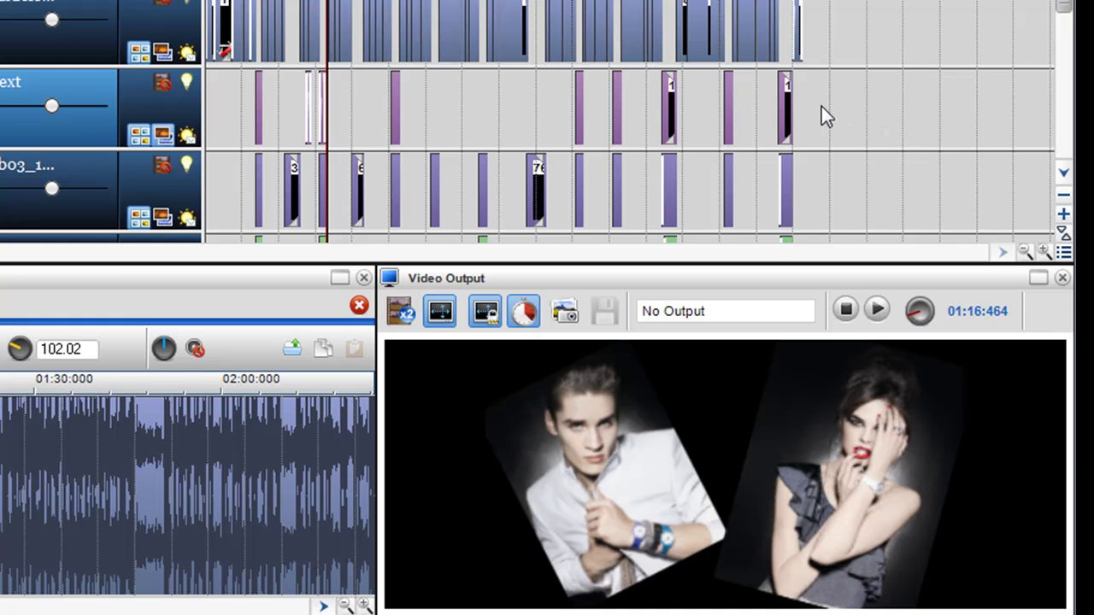
Add a Video Credits clip near 06:13, clear its placeholder text, and set text size 200.
left_click(802, 98)
scroll(834, 109, "up", 5)
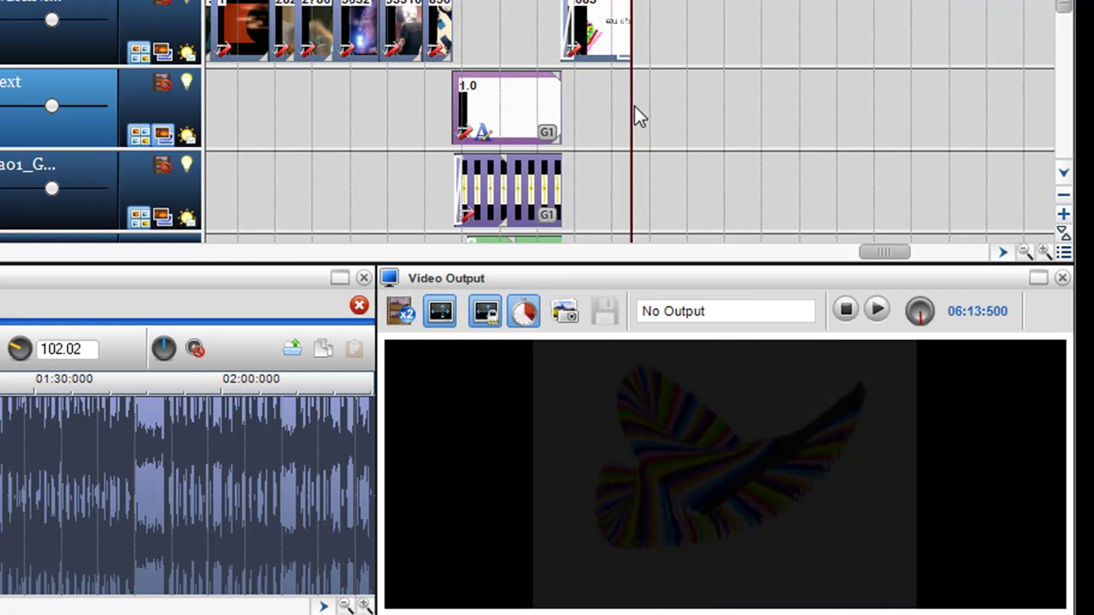
right_click(634, 107)
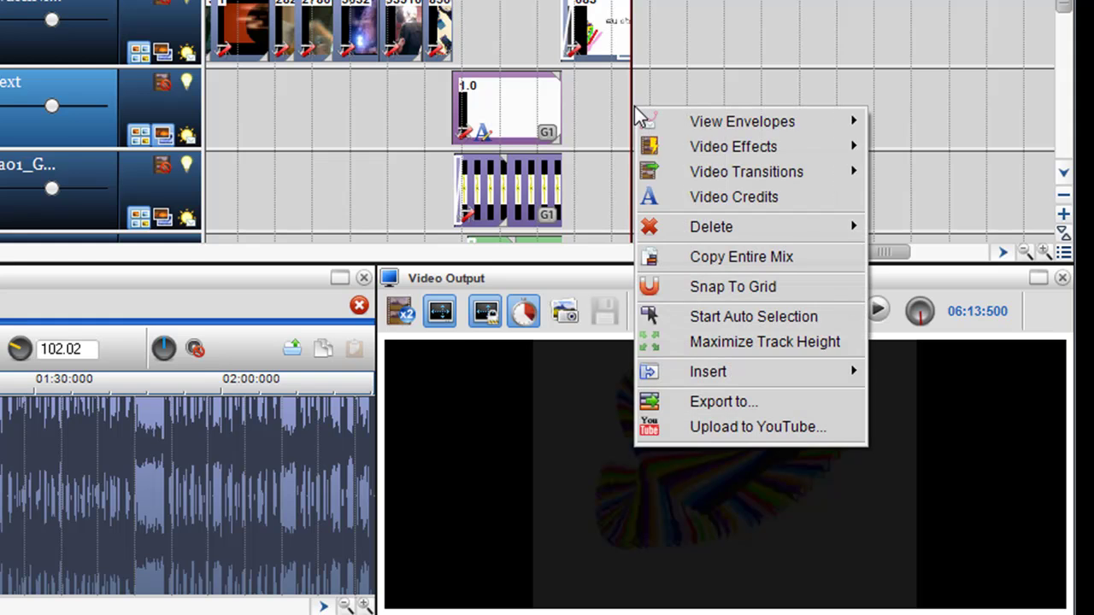
left_click(737, 197)
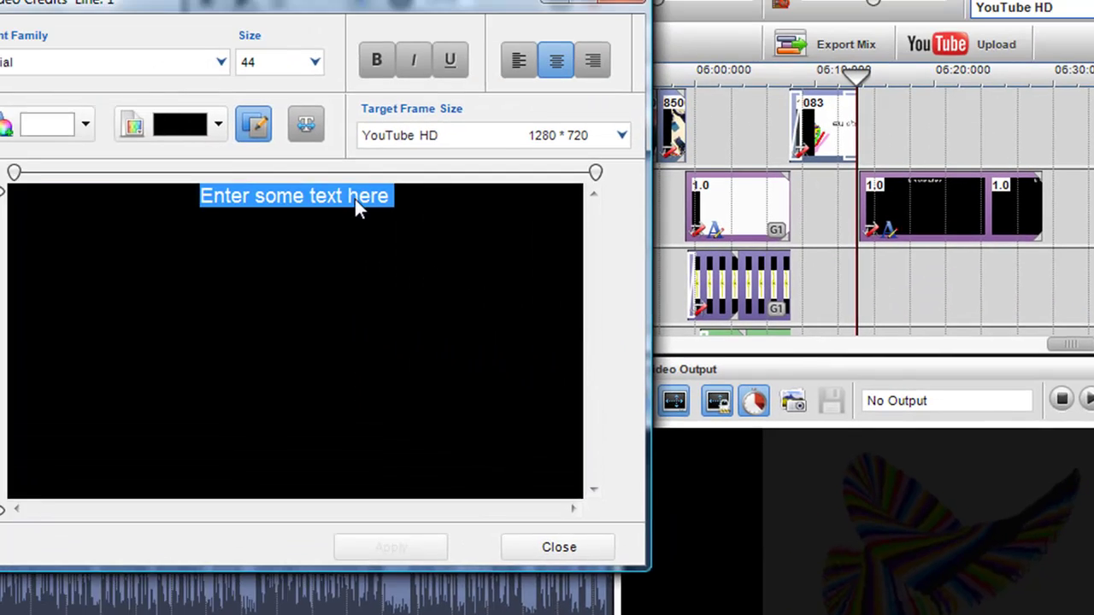
key("Delete")
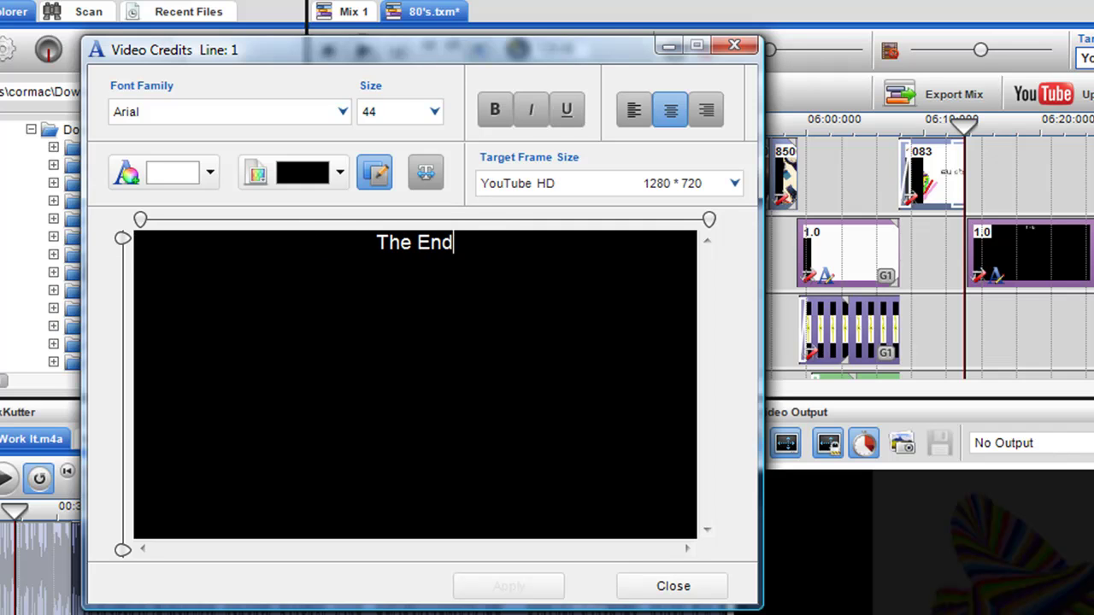
left_click(416, 116)
scroll(409, 241, "down", 10)
scroll(406, 232, "down", 8)
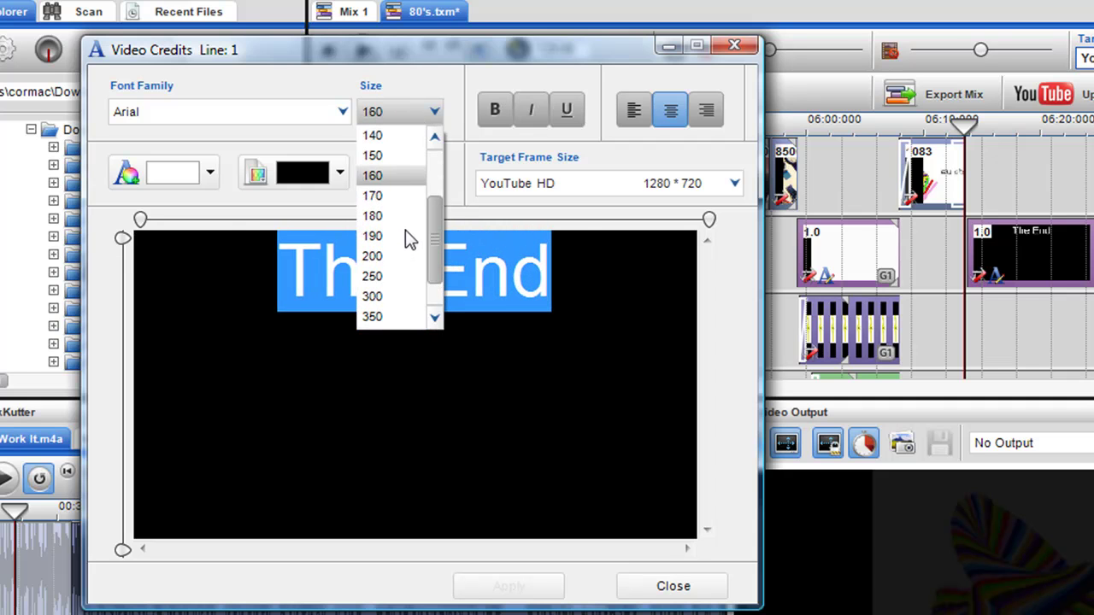
left_click(384, 254)
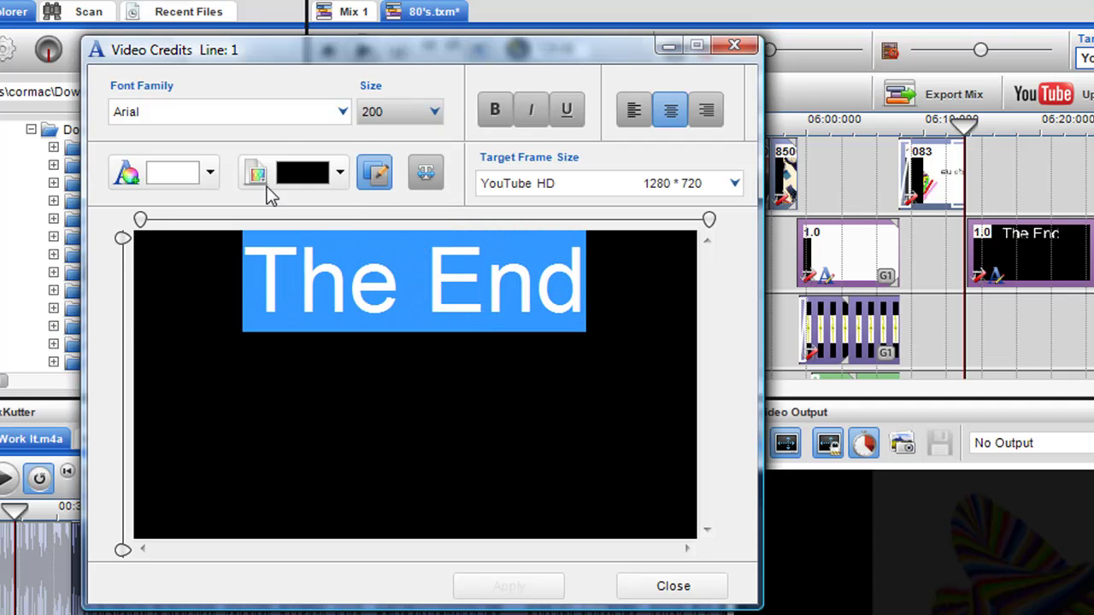
Set the credit's font to Dirty Headline, close the editor, and preview The End.
left_click(276, 113)
scroll(249, 219, "down", 20)
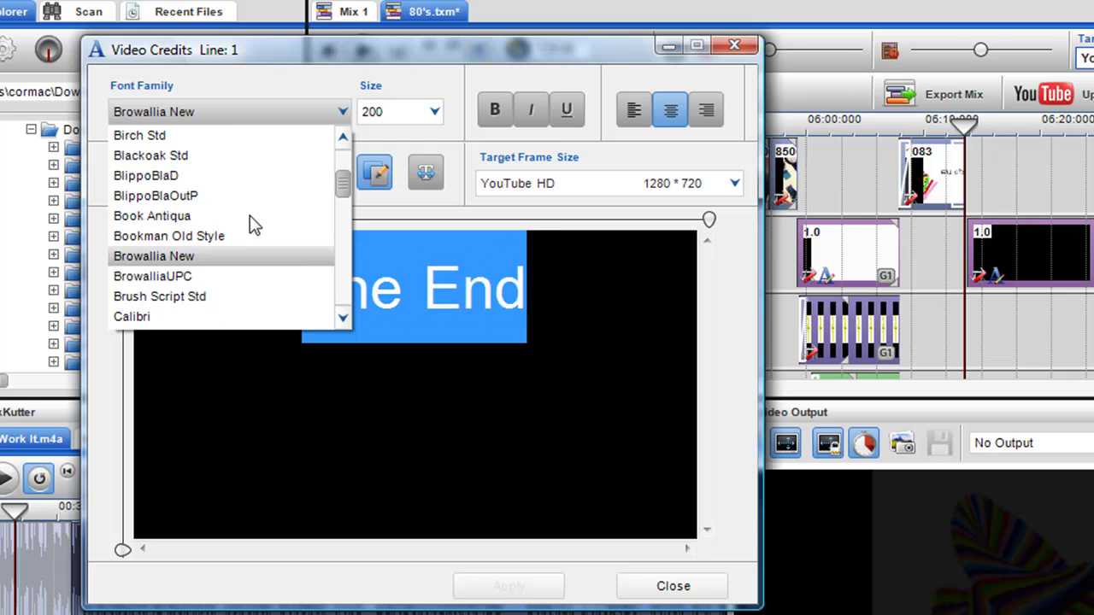
scroll(251, 216, "down", 16)
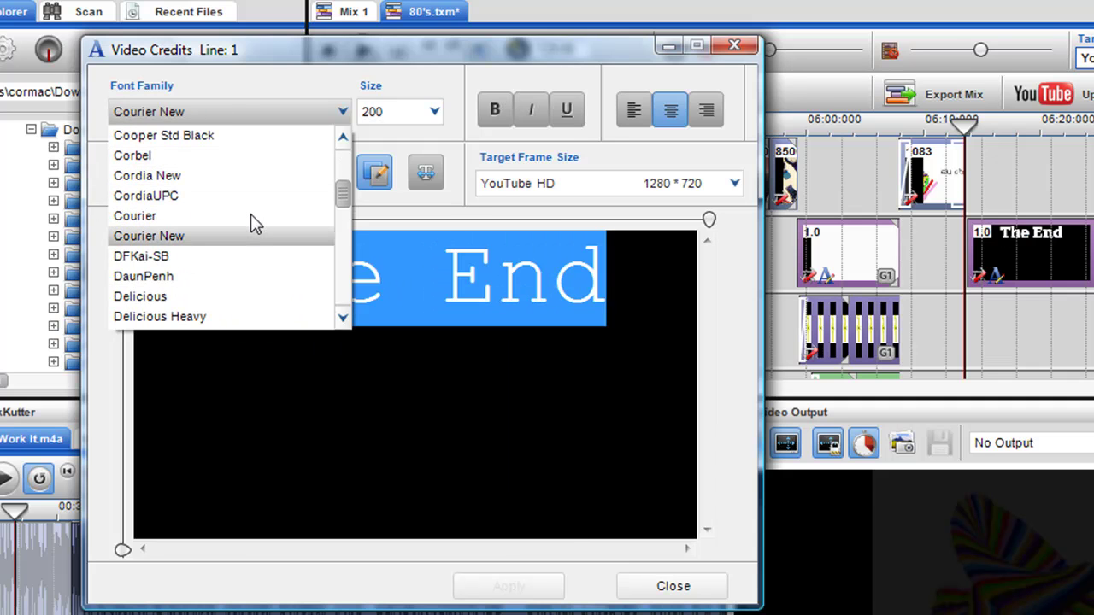
scroll(255, 224, "down", 5)
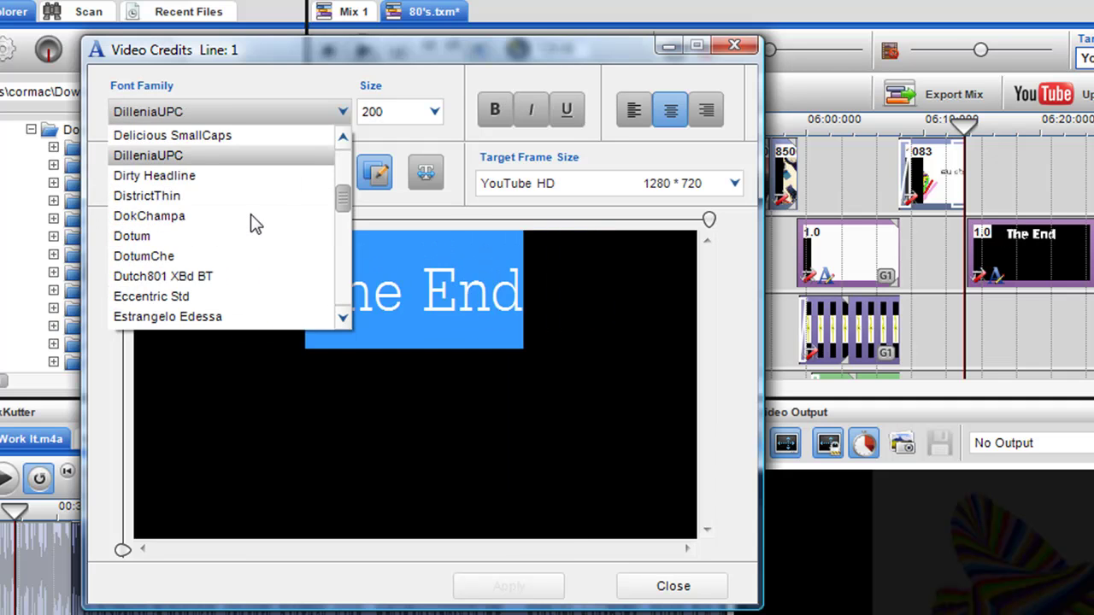
scroll(252, 221, "down", 1)
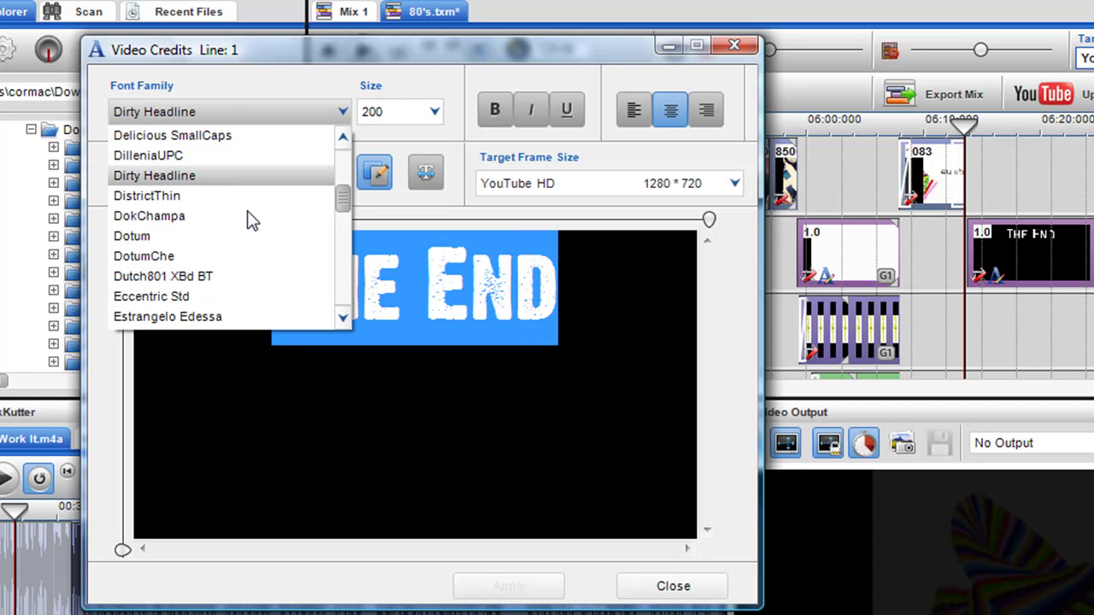
left_click(209, 177)
left_click(687, 586)
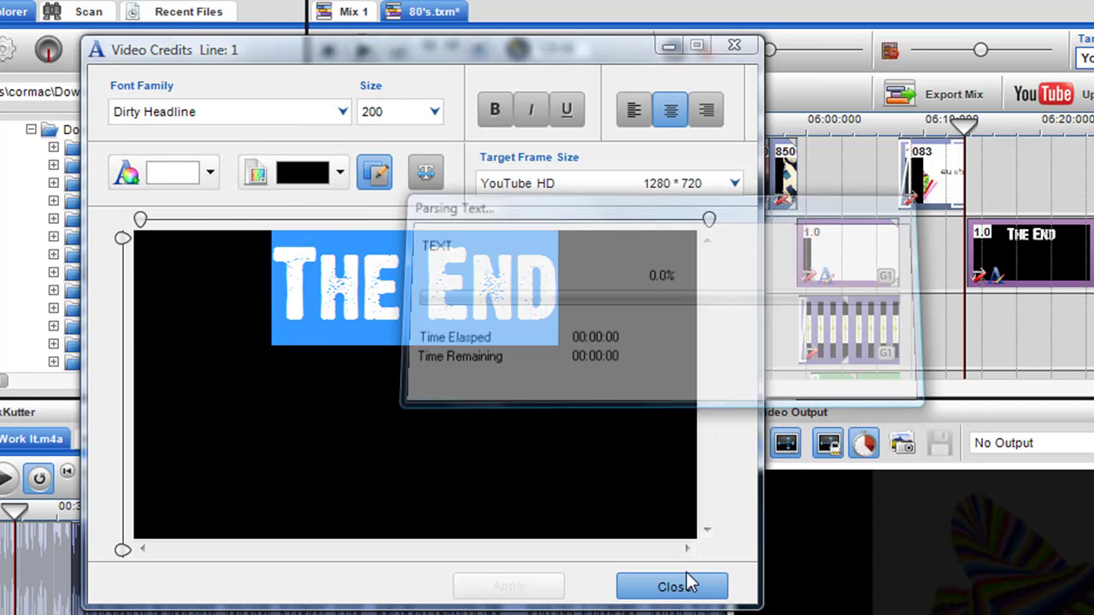
mouse_move(961, 339)
left_mouse_down()
mouse_move(949, 339)
mouse_move(978, 340)
left_mouse_up()
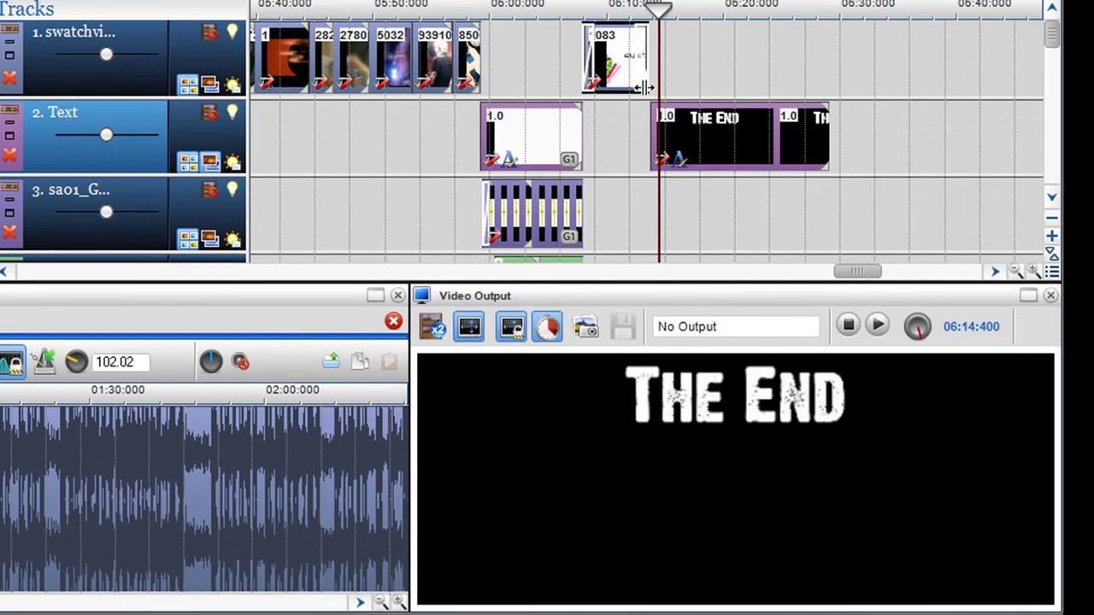
left_click(671, 164)
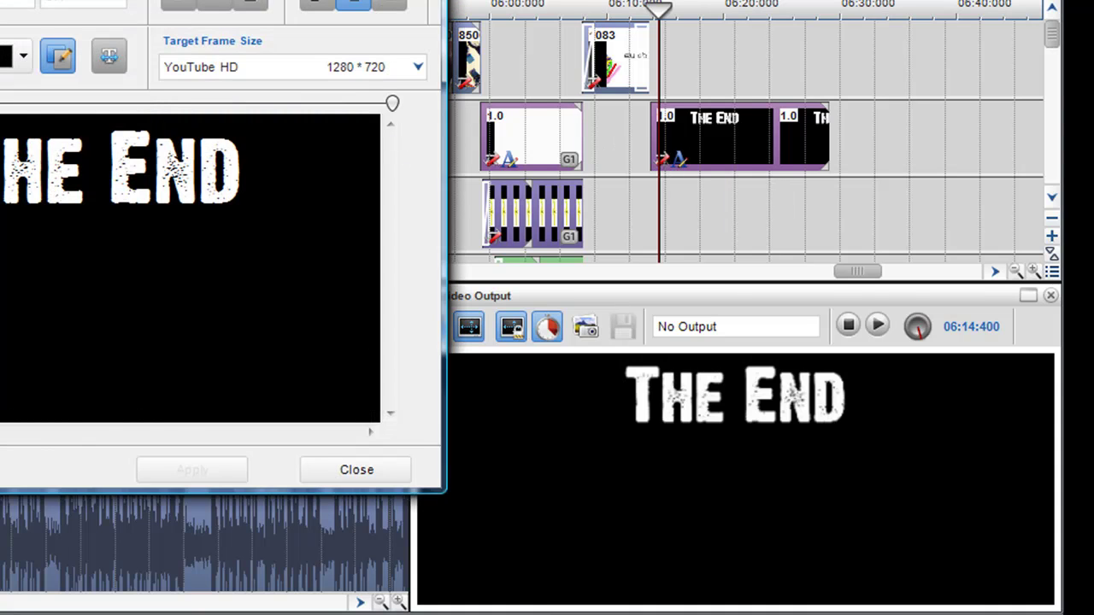
Set The End title's top margin to 194 and close the credits editor.
left_click_drag(0, 114, 0, 215)
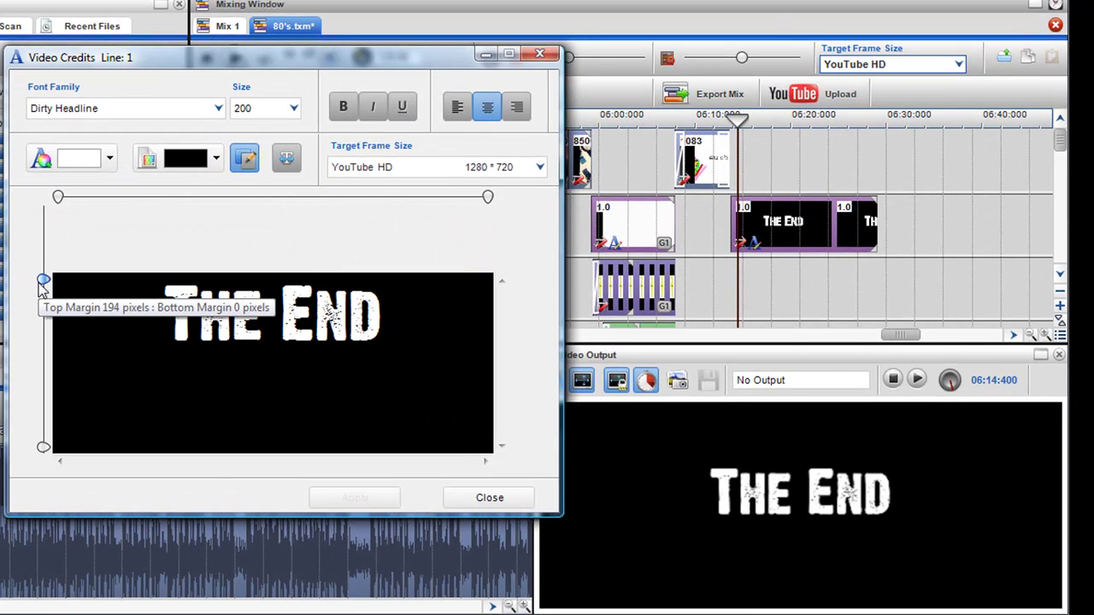
left_click_drag(43, 287, 43, 285)
left_click(517, 497)
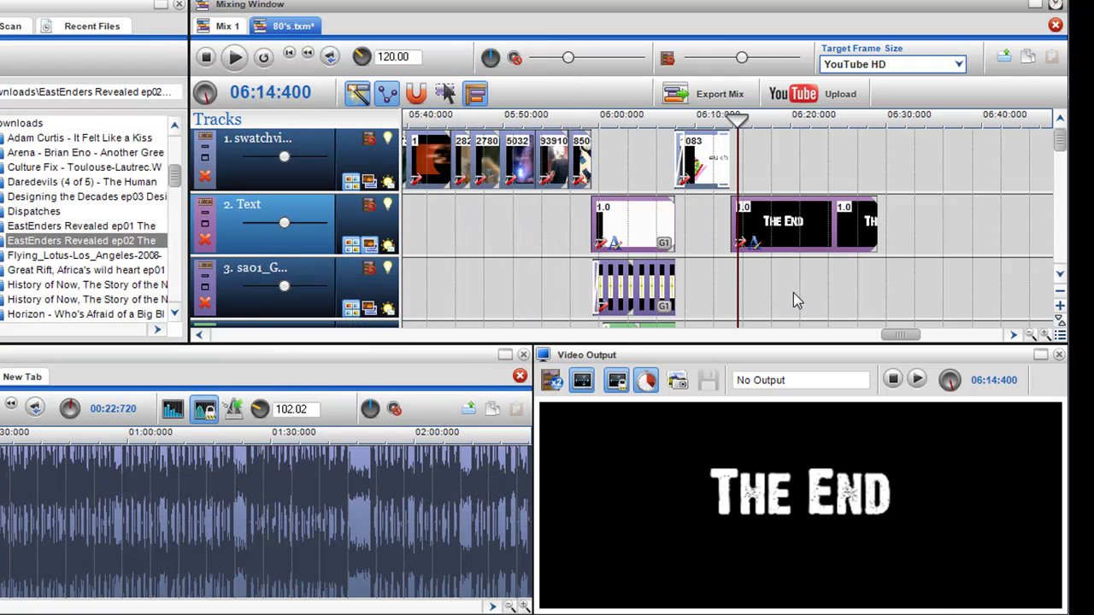
Add a fade-in and a longer fade-out to The End clip.
mouse_move(737, 276)
left_mouse_down()
mouse_move(719, 276)
mouse_move(729, 276)
left_mouse_up()
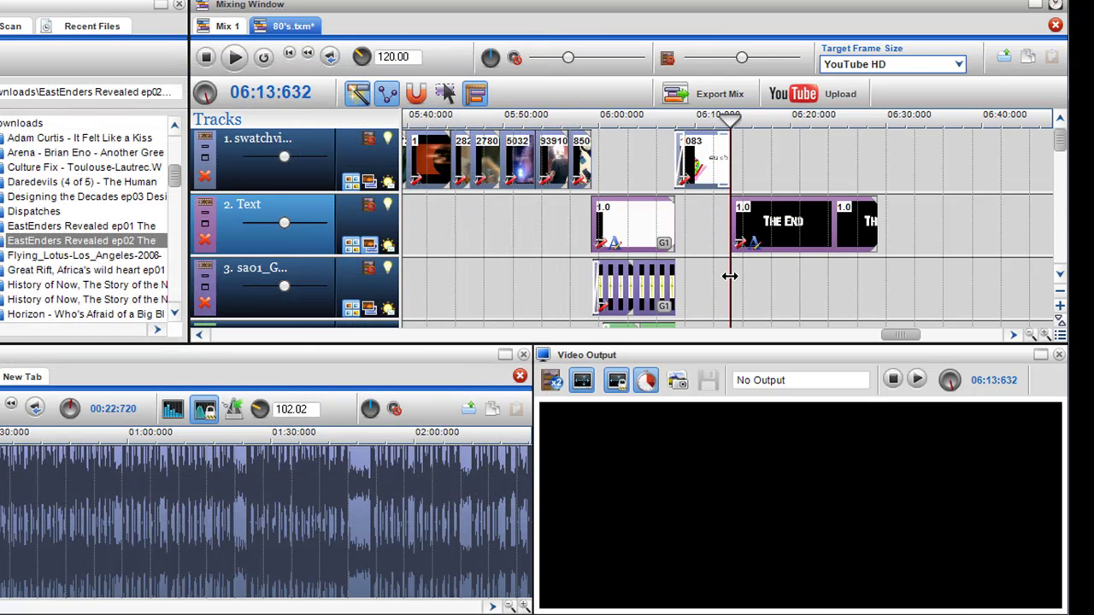
left_click_drag(735, 208, 773, 210)
left_click_drag(872, 203, 838, 198)
Set The End clip's fade type to Very Slow.
right_click(760, 221)
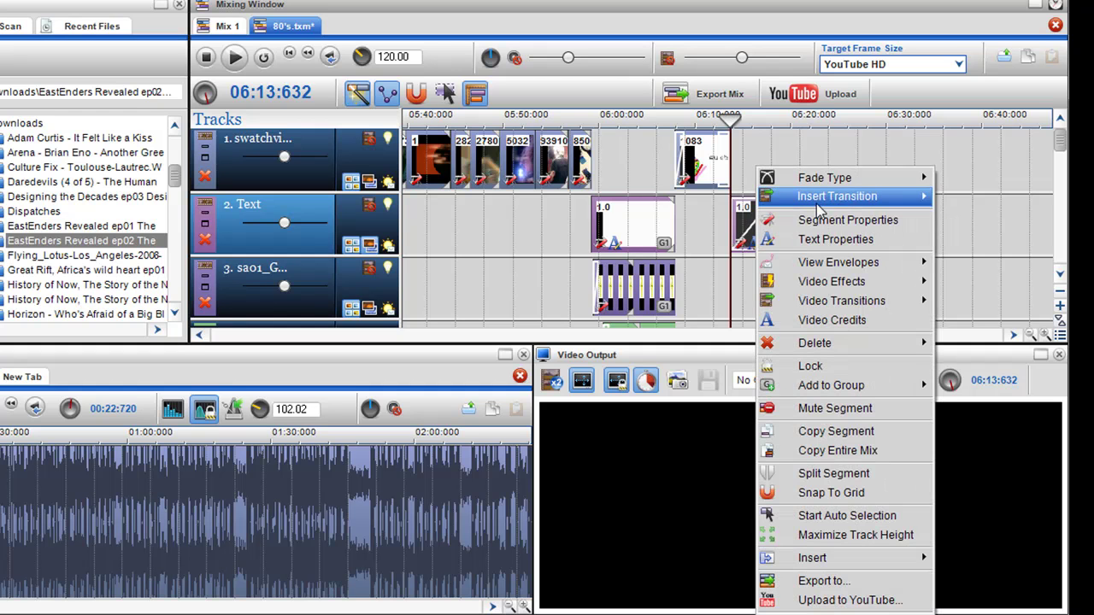
mouse_move(821, 186)
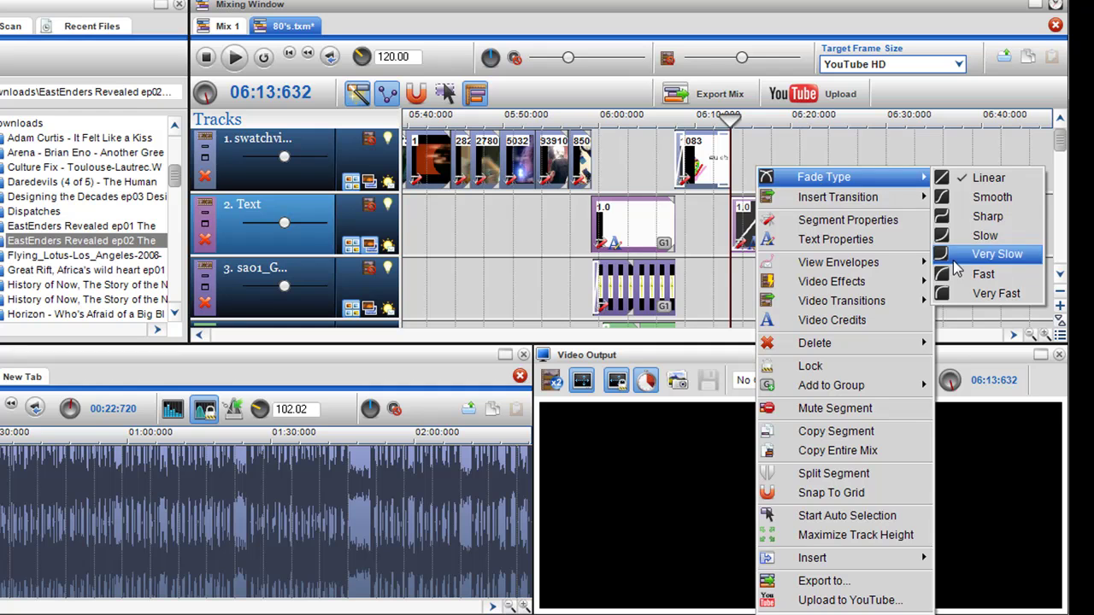
left_click(953, 258)
right_click(858, 229)
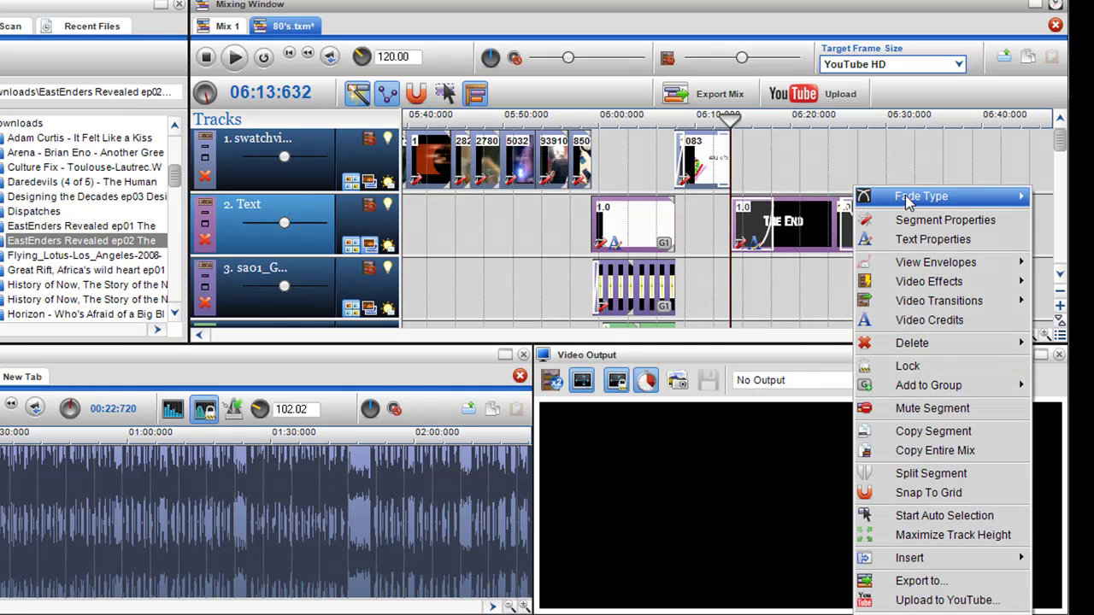
mouse_move(906, 196)
left_click(816, 274)
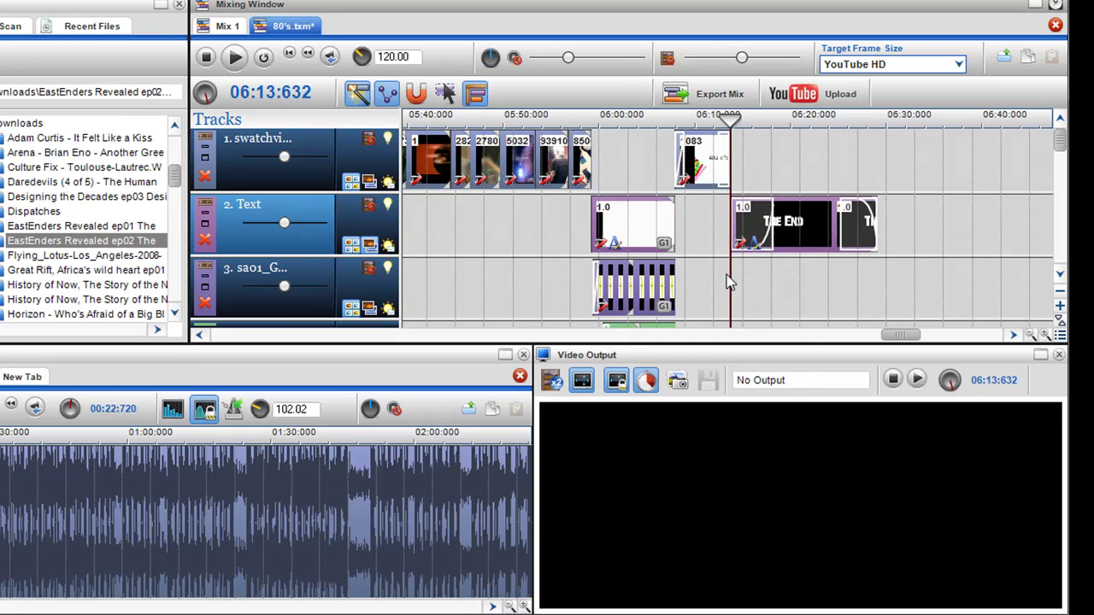
left_click_drag(731, 272, 724, 272)
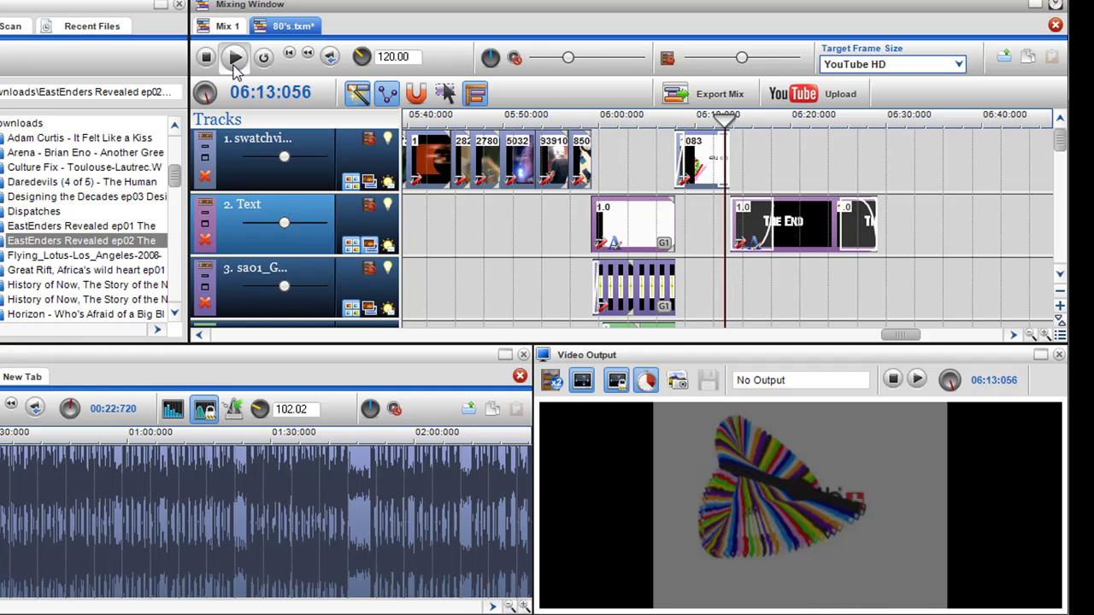
left_click(235, 68)
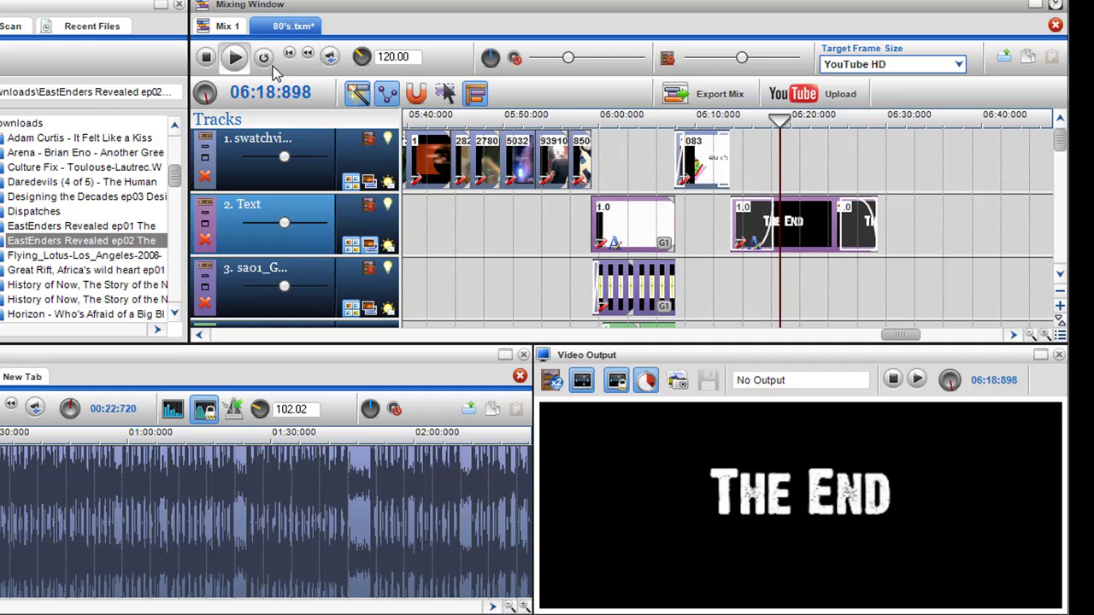
left_click(836, 273)
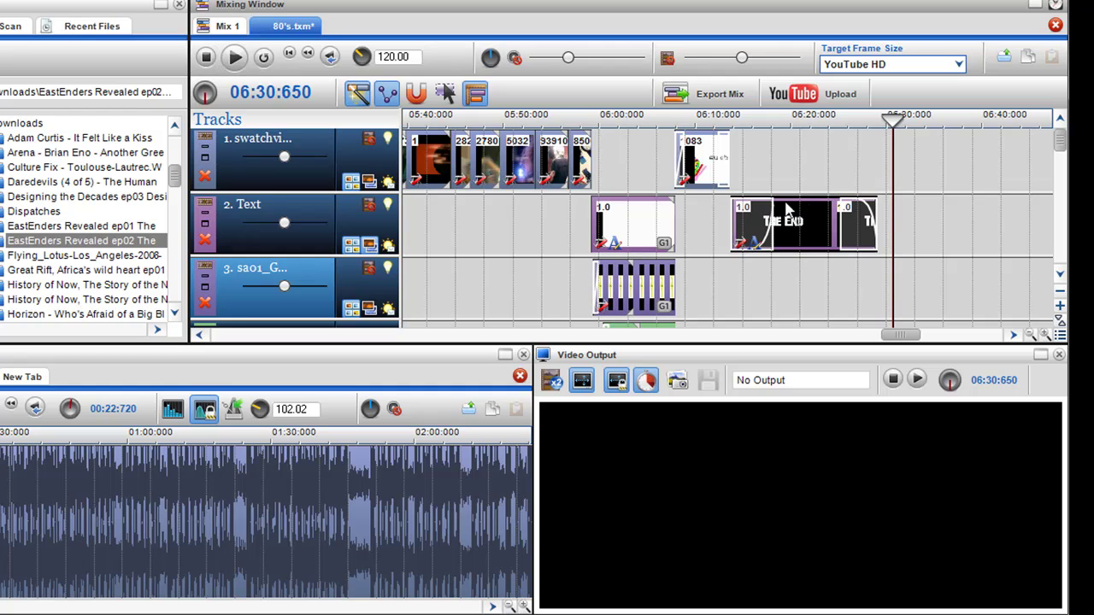
Remove The End's fade-in and slope the Text track brightness envelope to 0% at the clip's end.
left_click_drag(772, 200, 733, 209)
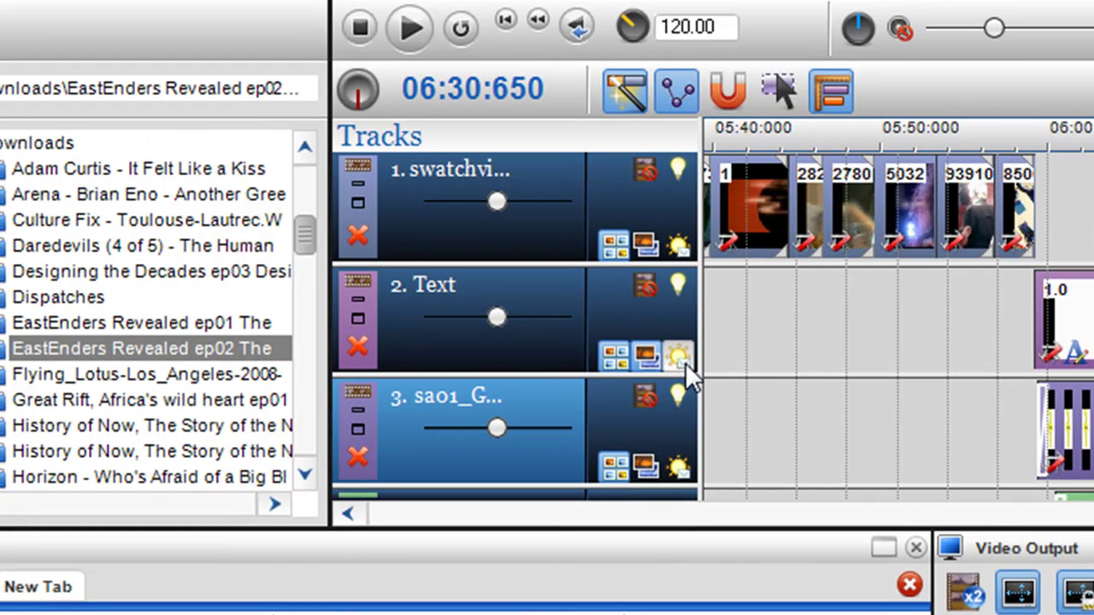
left_click(686, 363)
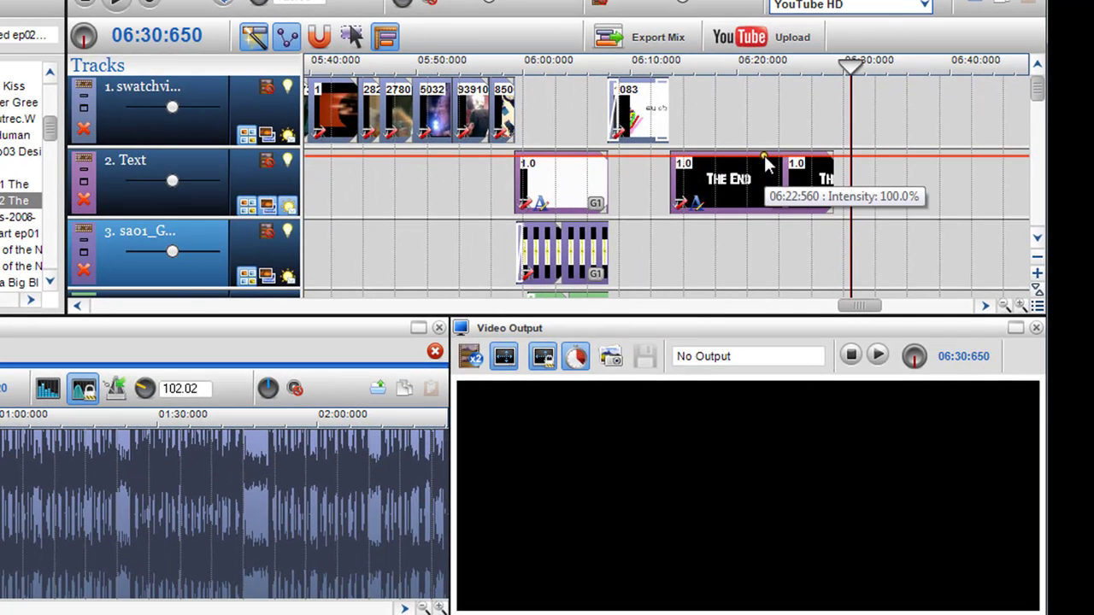
left_click_drag(835, 156, 830, 219)
left_click_drag(761, 158, 753, 158)
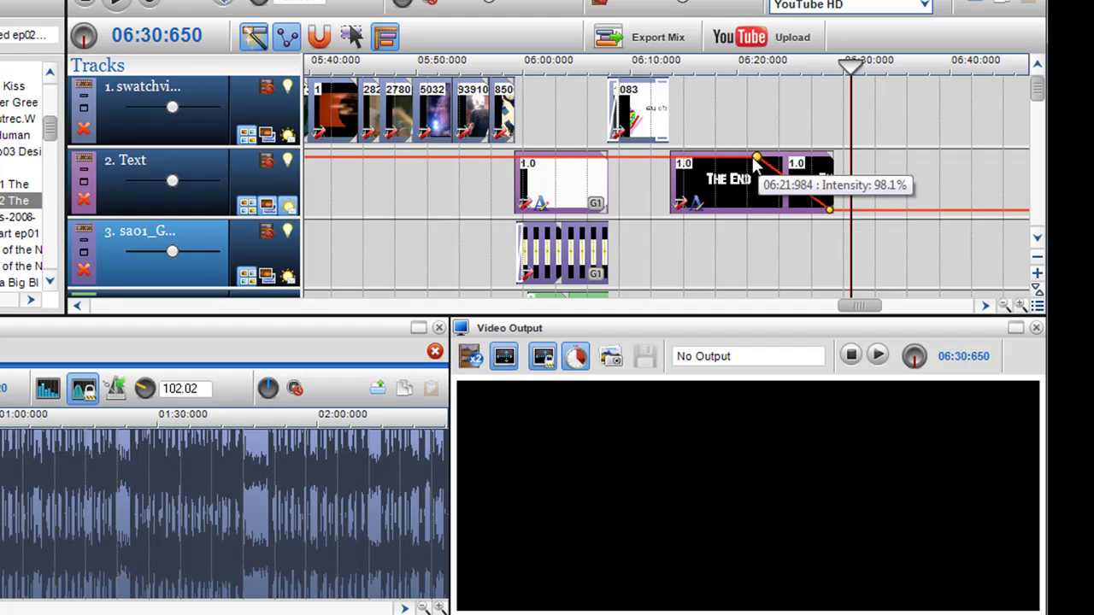
left_click(691, 247)
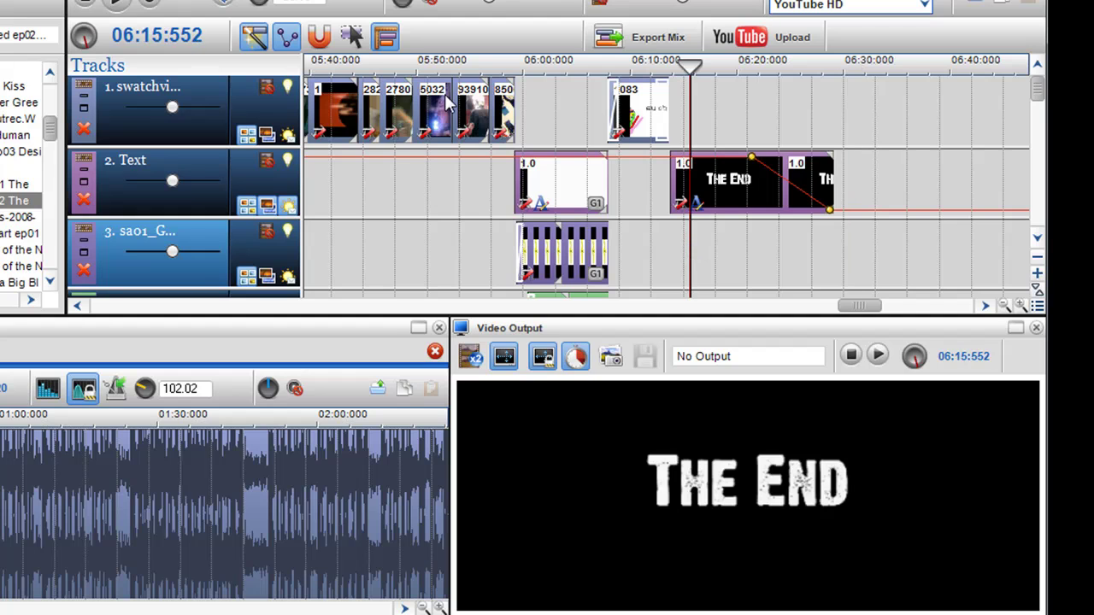
left_click(124, 4)
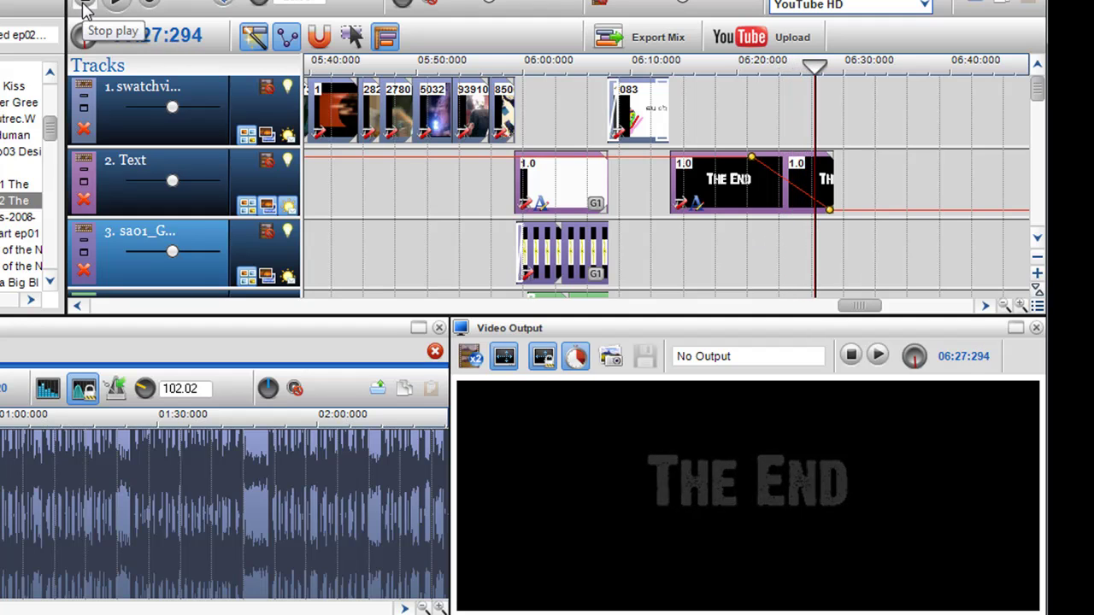
Make the brightness fade-out a Sharp curve from 100% to an earlier 0%, then play from 06:19:200.
right_click(789, 182)
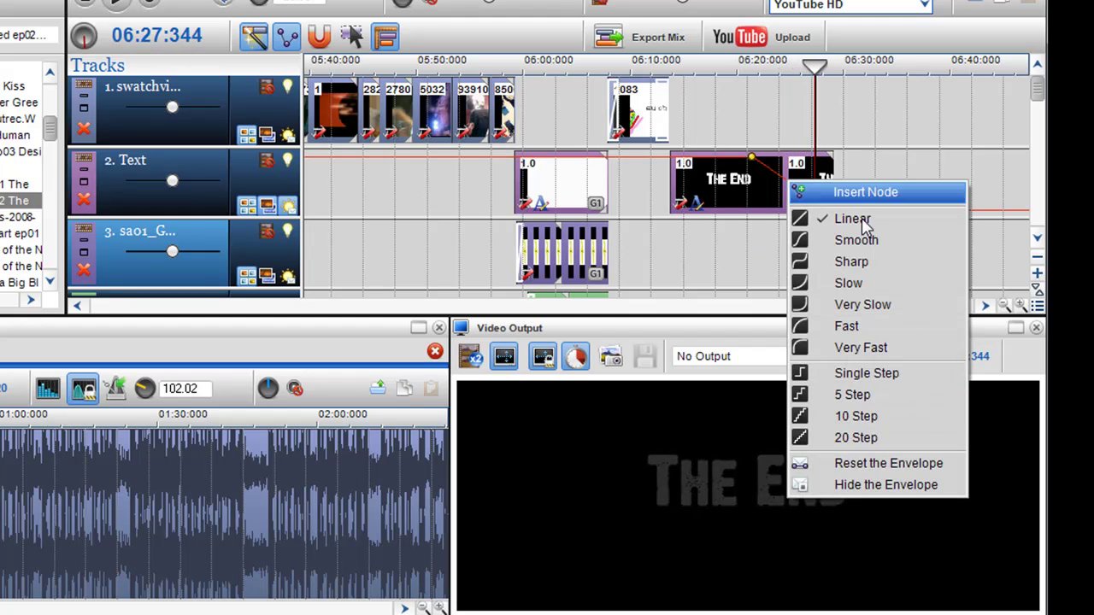
left_click(878, 271)
mouse_move(748, 167)
left_mouse_down()
mouse_move(760, 167)
mouse_move(740, 163)
left_mouse_up()
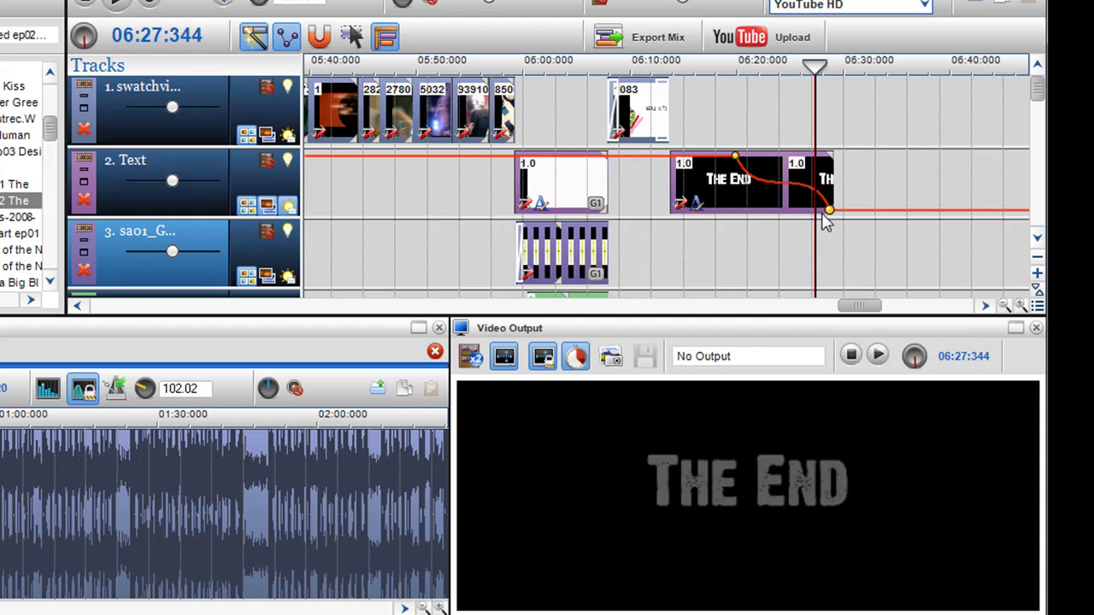
left_click_drag(828, 211, 797, 210)
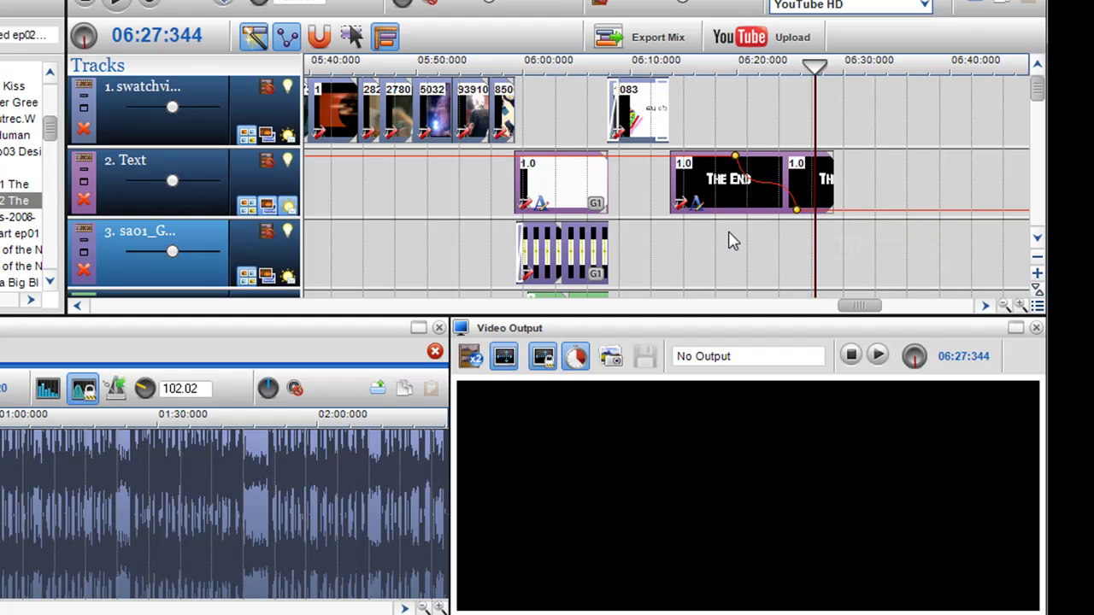
left_click(729, 241)
left_click(121, 4)
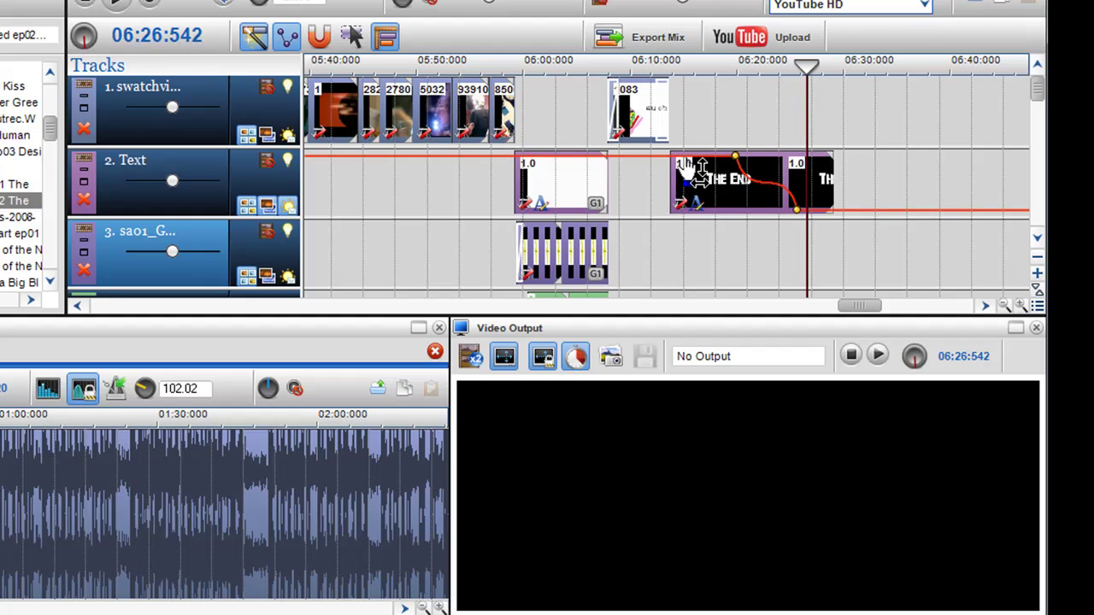
Re-add The End's fades, re-enable brightness, end the envelope at 0% near 06:25:728, and add a 50% node.
left_click_drag(678, 159, 712, 154)
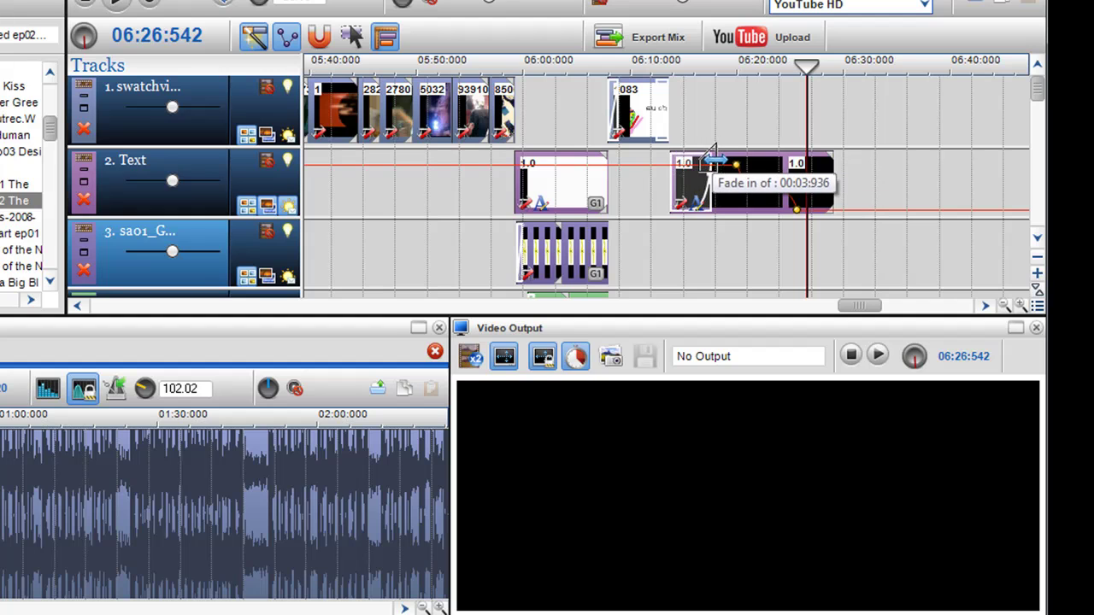
left_click_drag(792, 156, 795, 160)
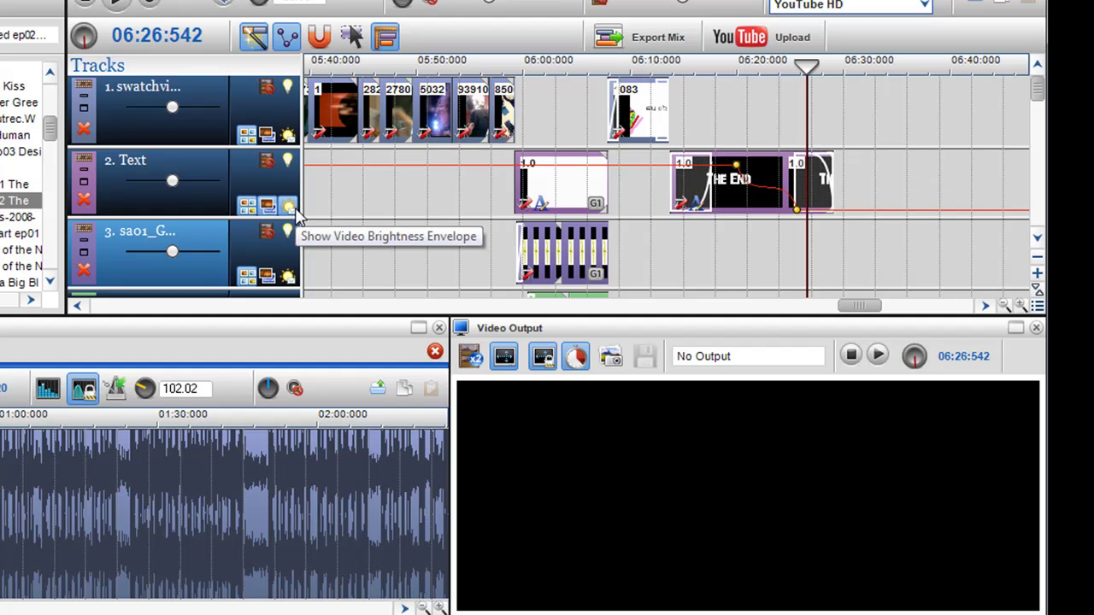
left_click(291, 208)
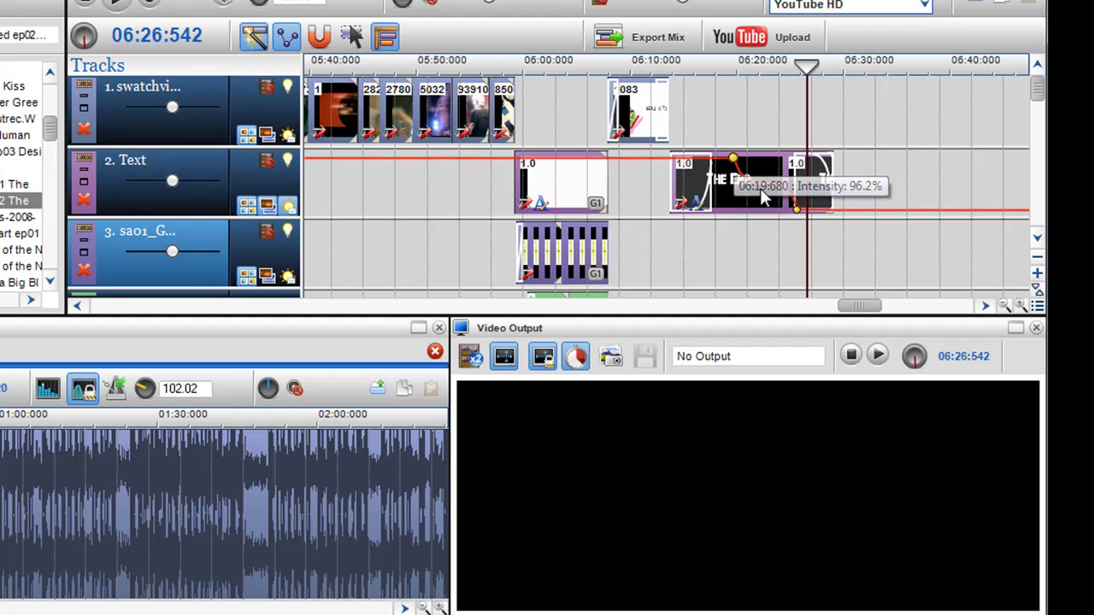
left_click_drag(796, 211, 770, 160)
left_click(759, 186)
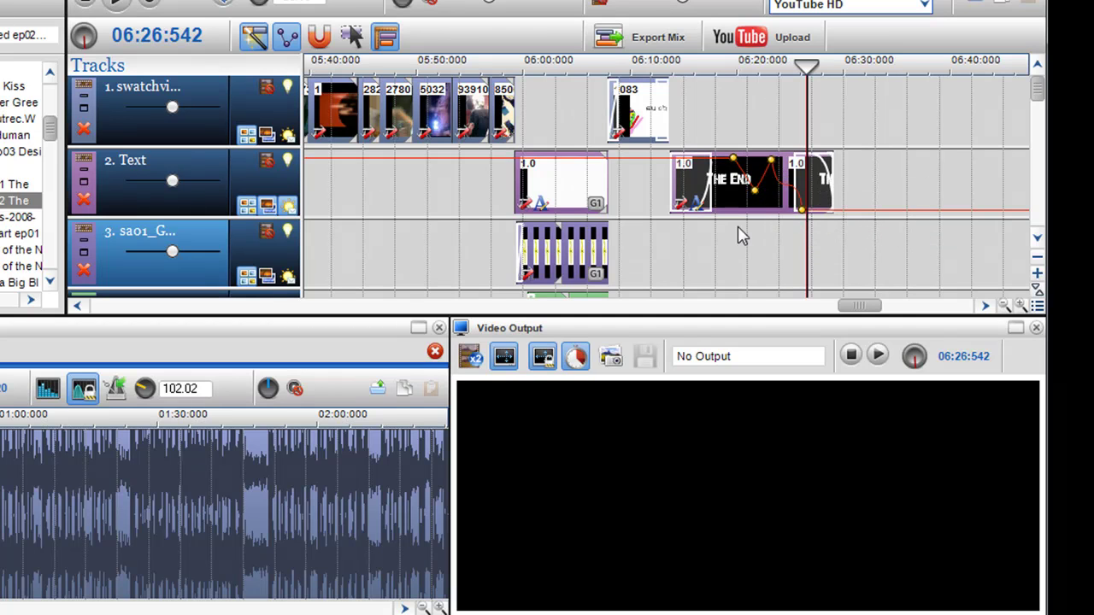
left_click(739, 237)
left_click(125, 4)
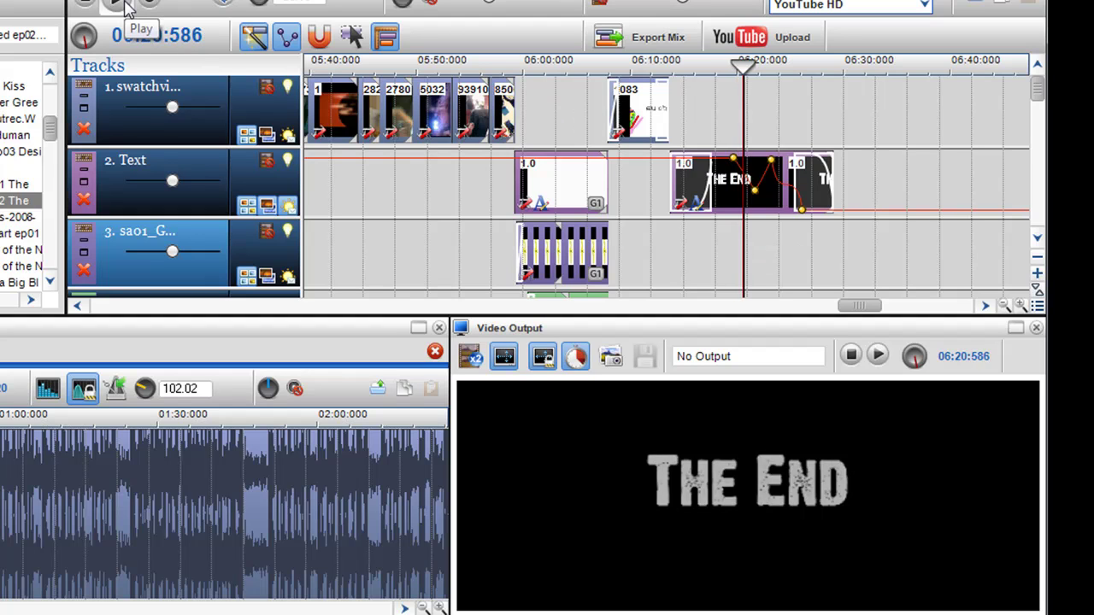